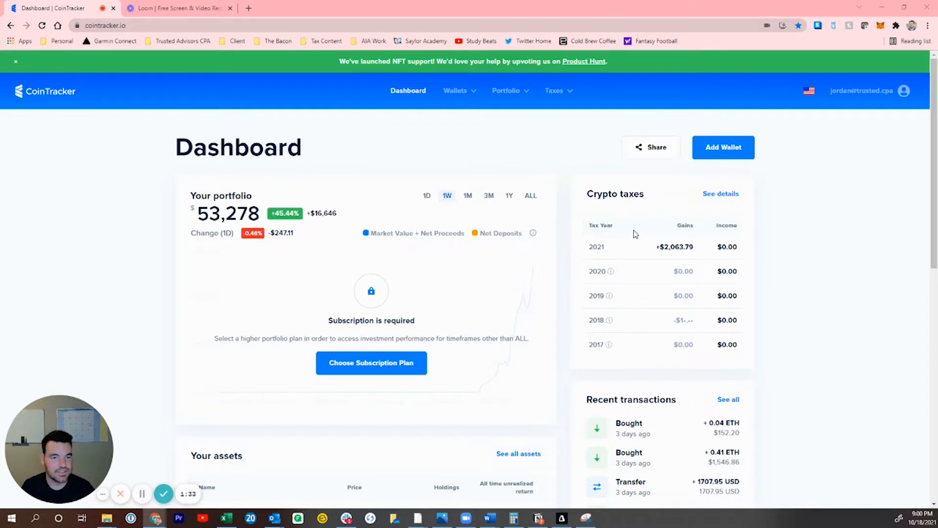
# Step: Start adding a new wallet, look through the supported wallets and exchanges, and choose Ledger as the wallet type
pyautogui.click(463, 98)
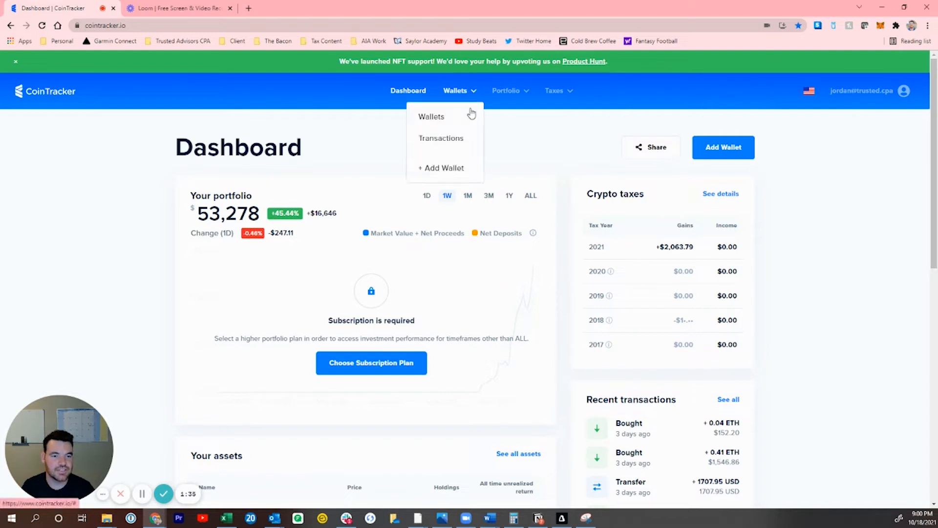
pyautogui.click(450, 173)
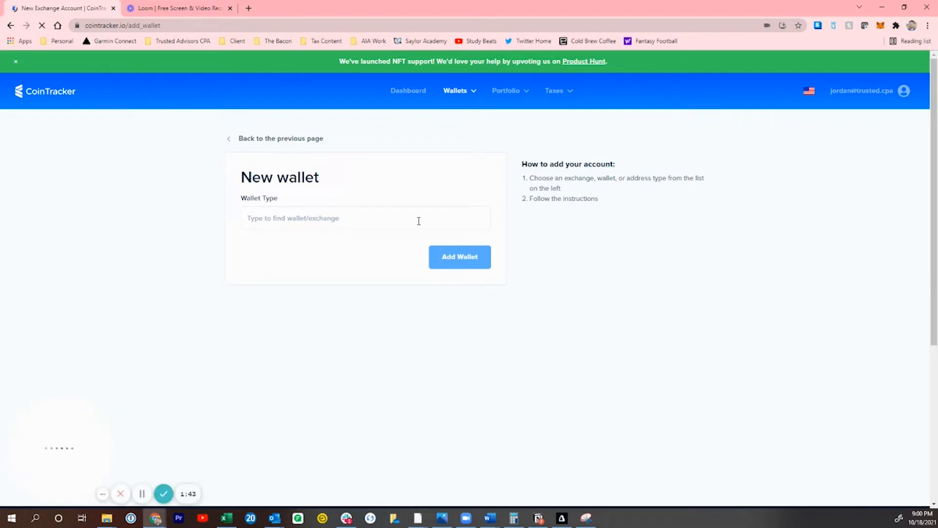
pyautogui.click(313, 221)
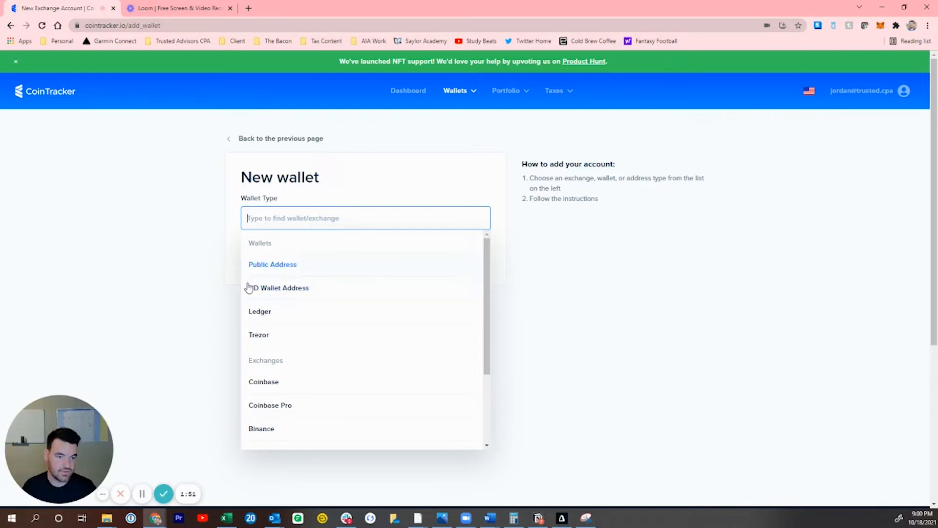
pyautogui.scroll(-1, 302, 277)
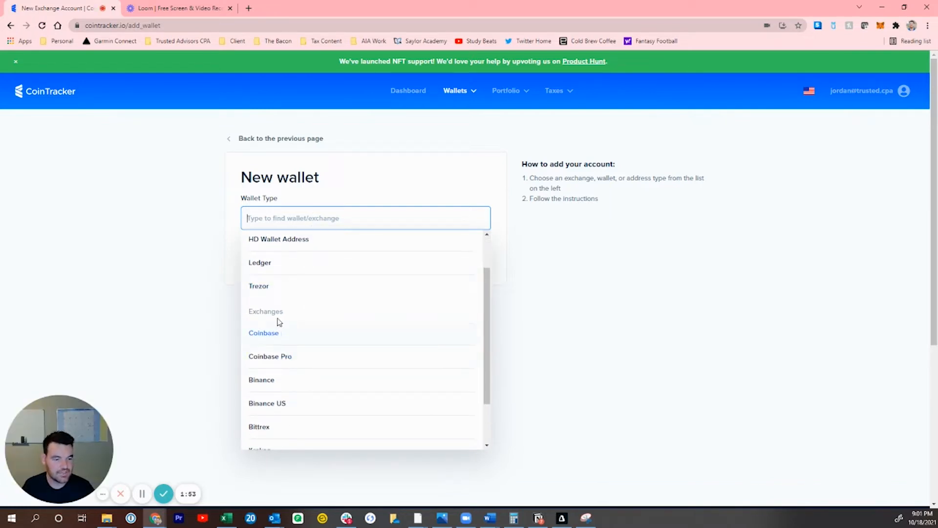
pyautogui.scroll(-1, 273, 348)
pyautogui.scroll(-1, 305, 342)
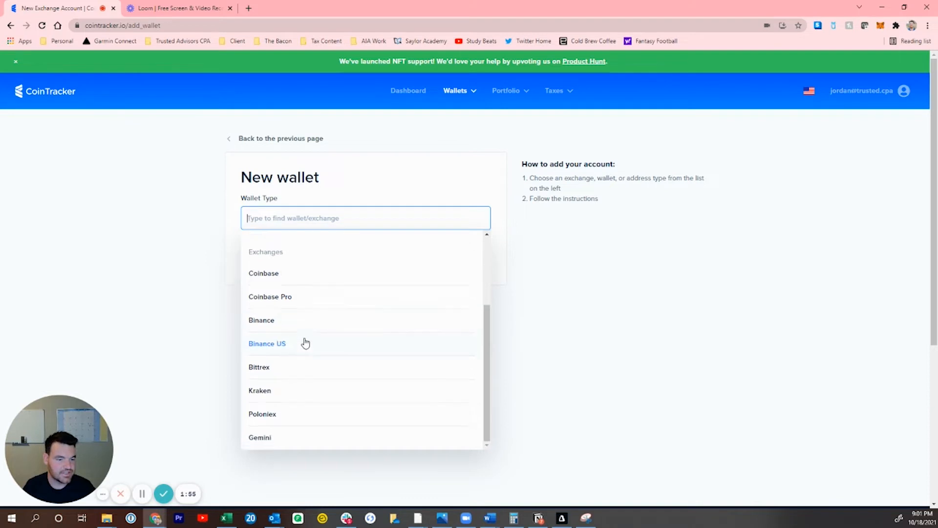
pyautogui.scroll(1, 288, 327)
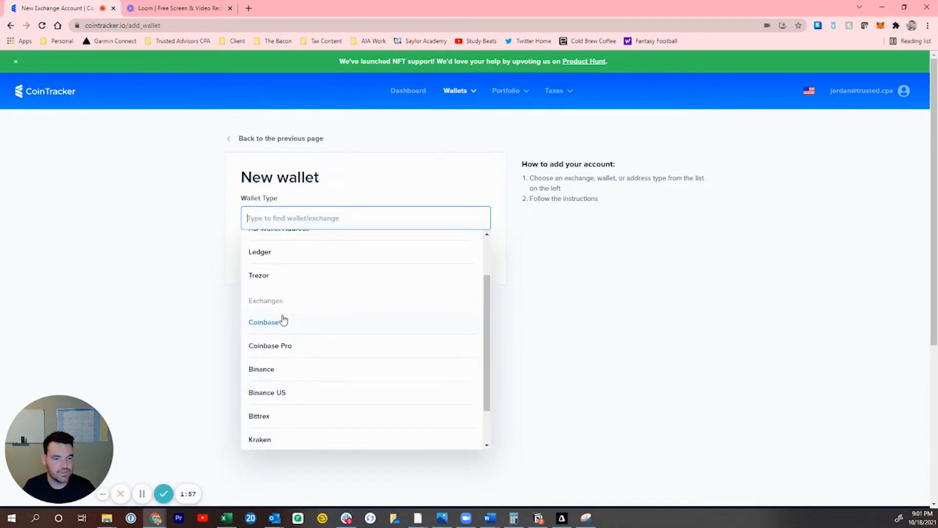
pyautogui.scroll(1, 412, 316)
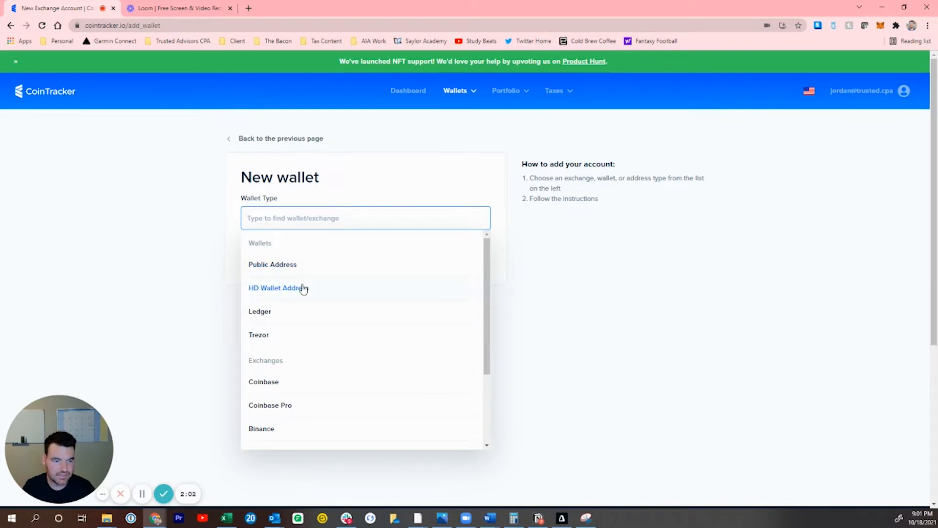
pyautogui.click(274, 314)
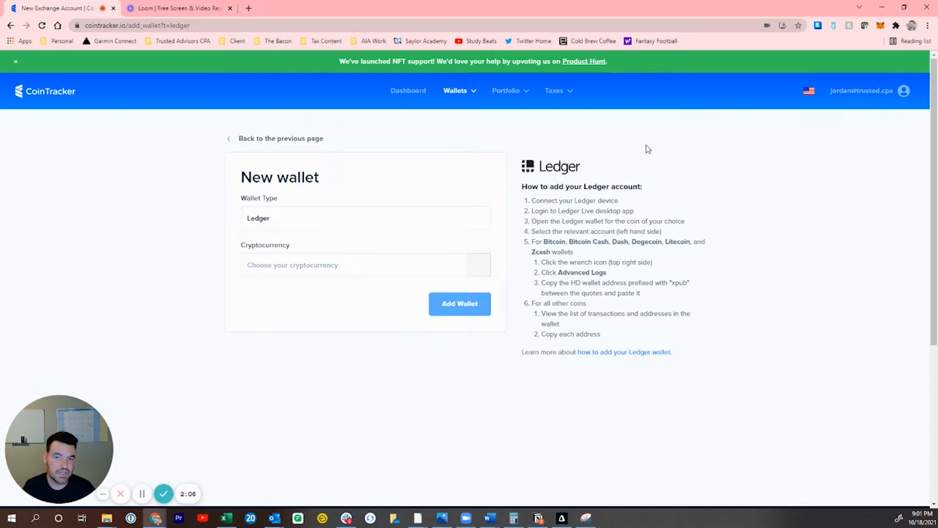
# Step: Search the wallet types for "coin" and change the new wallet's type to Coinbase Pro
pyautogui.click(411, 213)
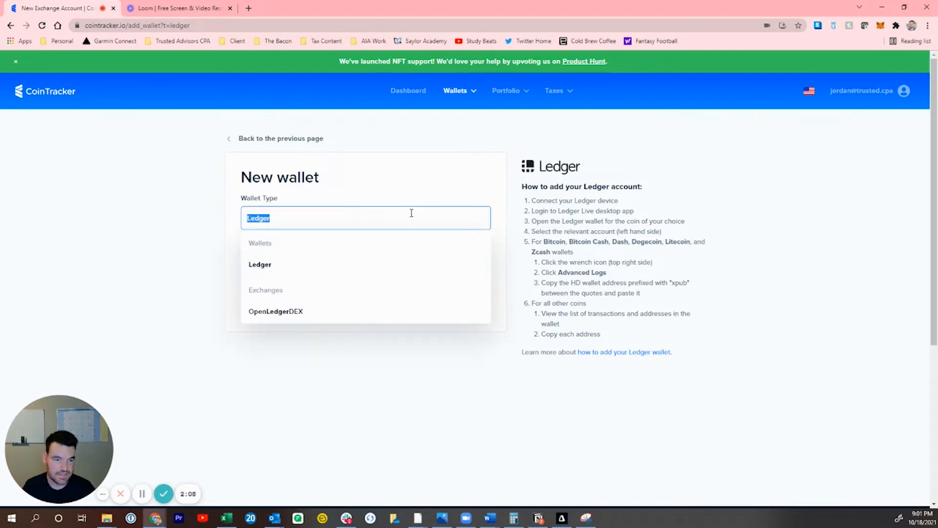
pyautogui.write('coin')
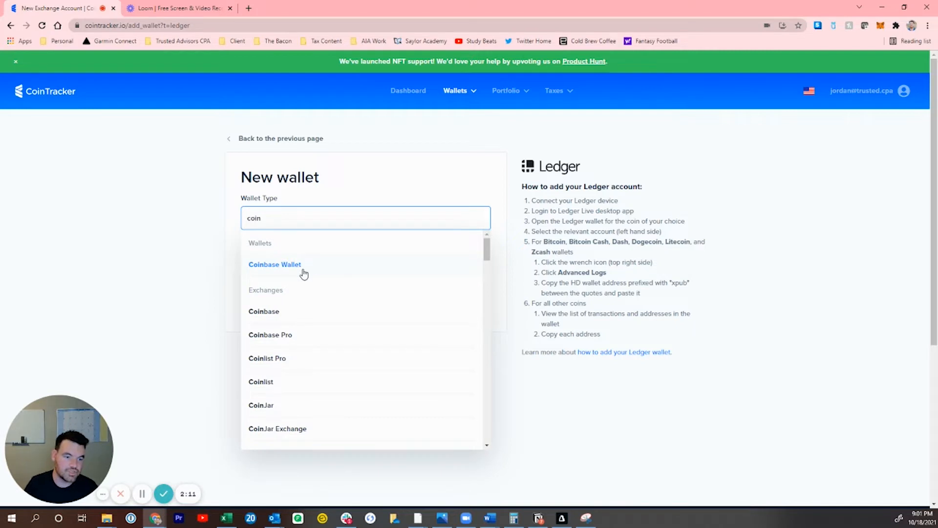
pyautogui.click(270, 337)
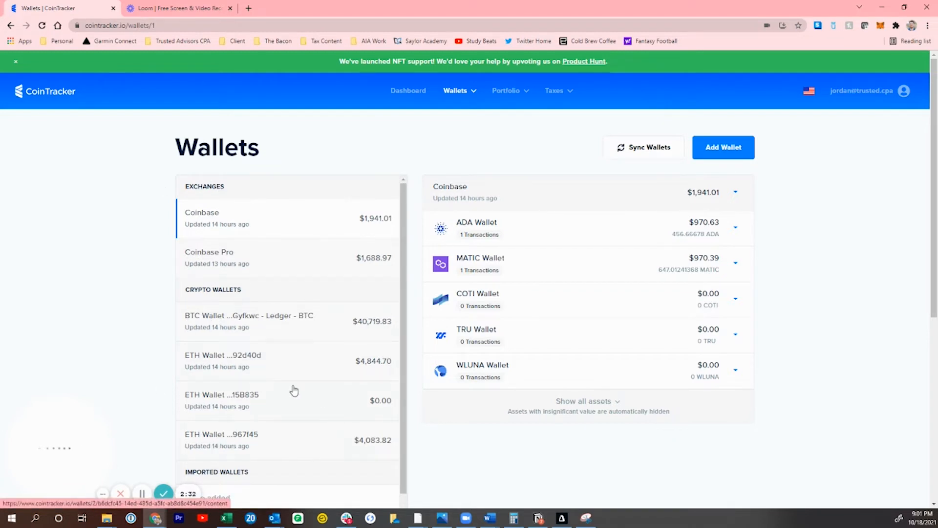
# Step: Review the connected exchanges and crypto wallets in the wallet list and reopen the Wallets page
pyautogui.scroll(-1, 293, 383)
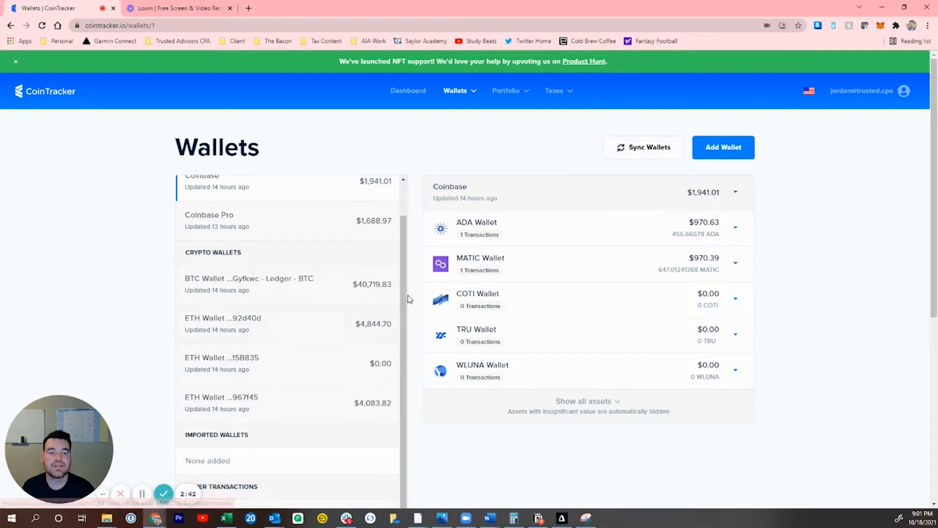
pyautogui.scroll(1, 245, 455)
pyautogui.click(464, 92)
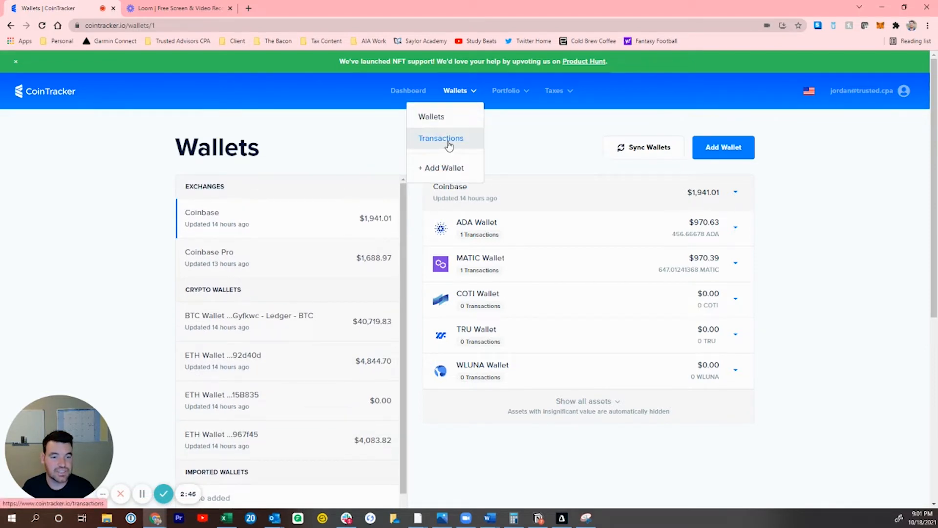
pyautogui.click(432, 122)
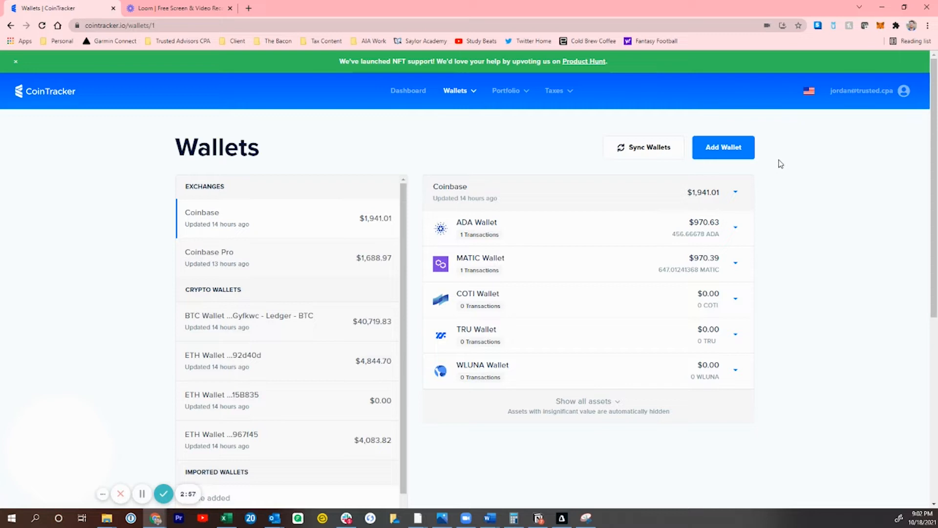
# Step: Start another new wallet, search the wallet types for "swan" and choose to import it from CSV
pyautogui.click(733, 149)
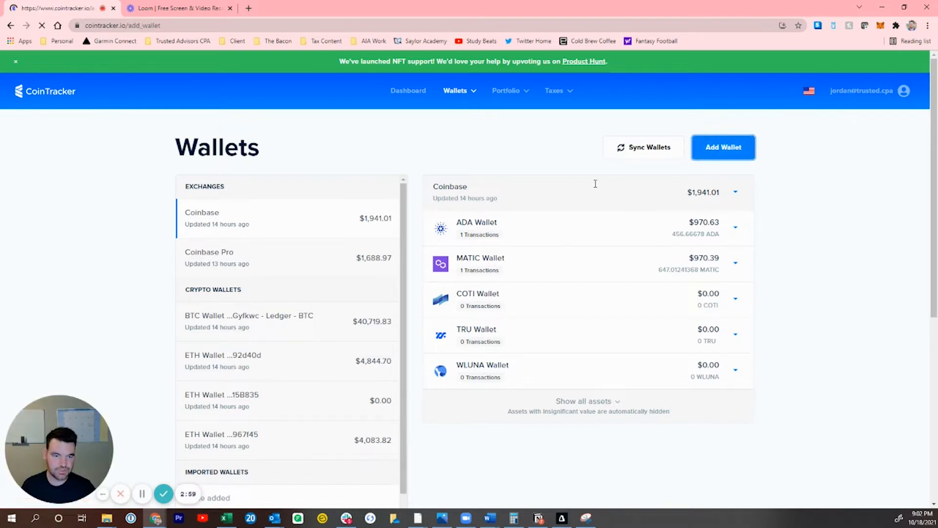
pyautogui.write('swan')
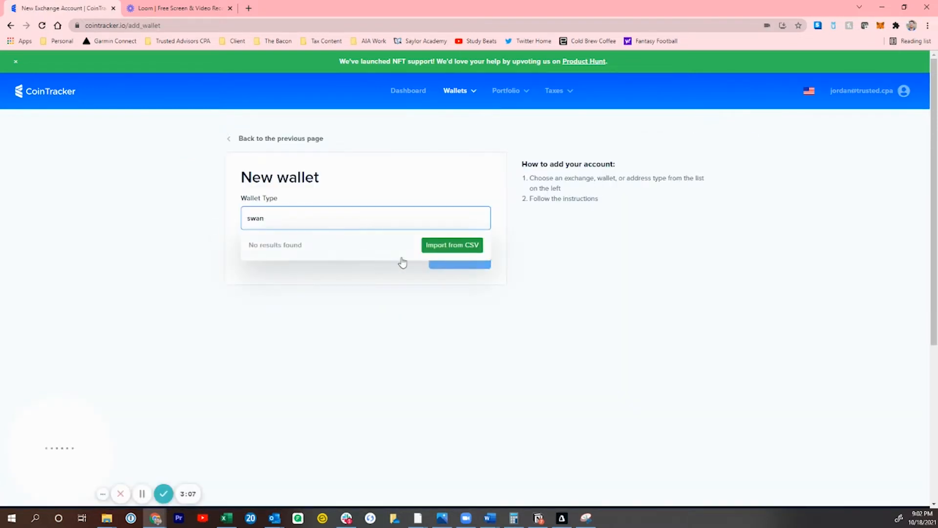
pyautogui.click(449, 245)
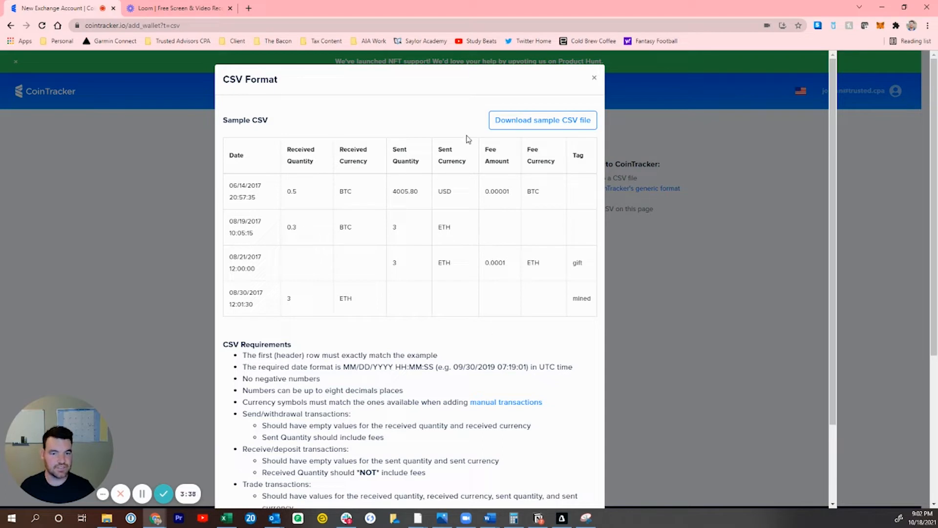
# Step: Close the CSV format sample and inspect the wallet name field of the import form
pyautogui.click(595, 77)
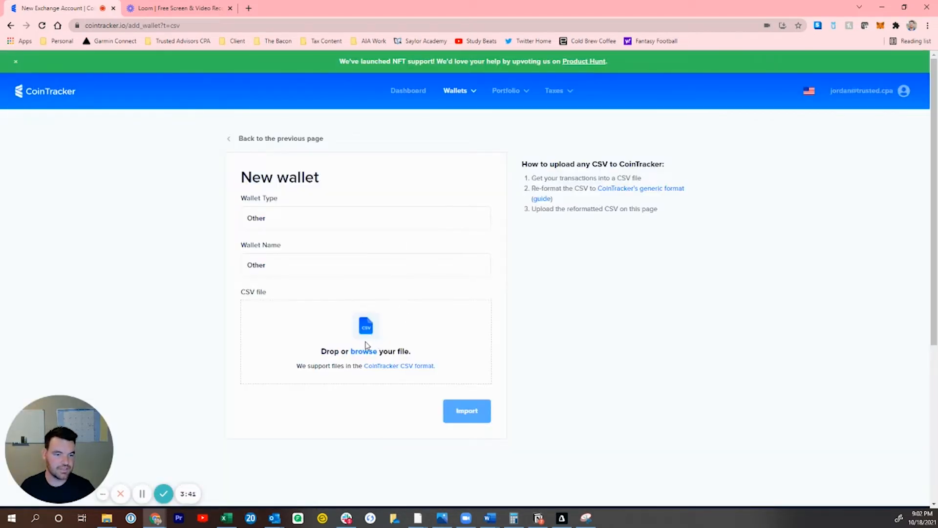
pyautogui.moveTo(291, 265); pyautogui.dragTo(219, 272)
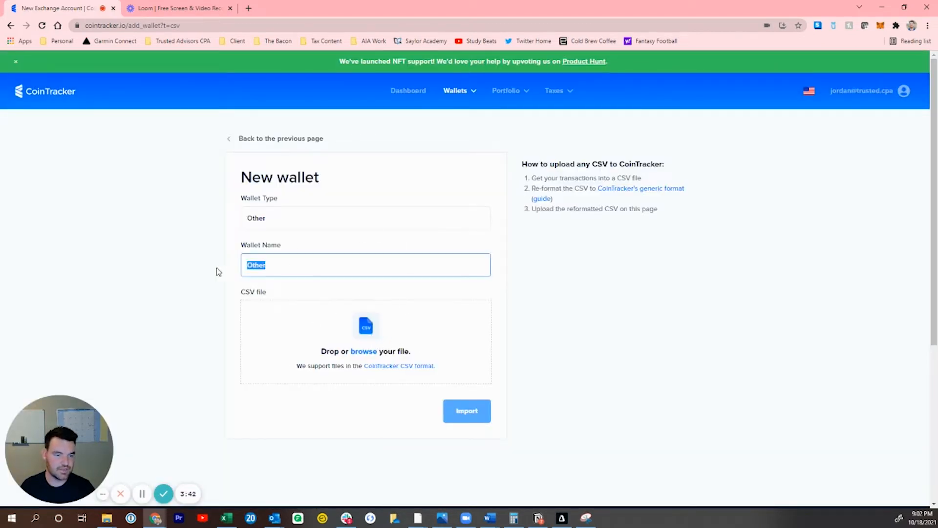
pyautogui.click(216, 269)
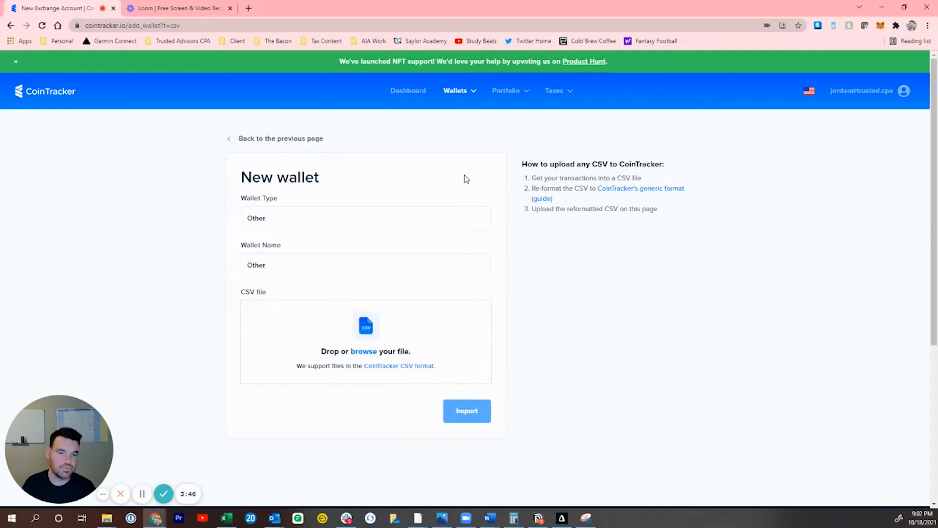
# Step: Return to the dashboard and review the portfolio chart, asset holdings with unrealized returns, crypto taxes and recent transactions
pyautogui.click(415, 94)
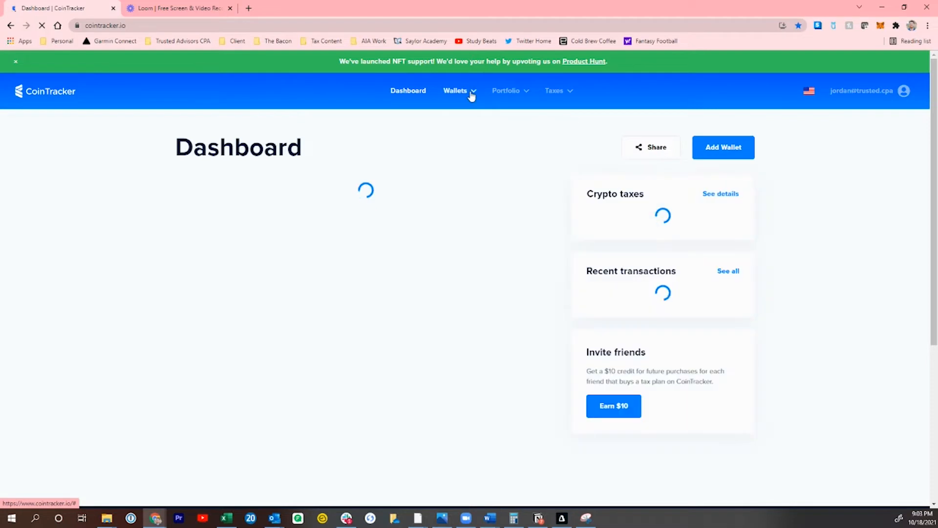
pyautogui.moveTo(460, 113)
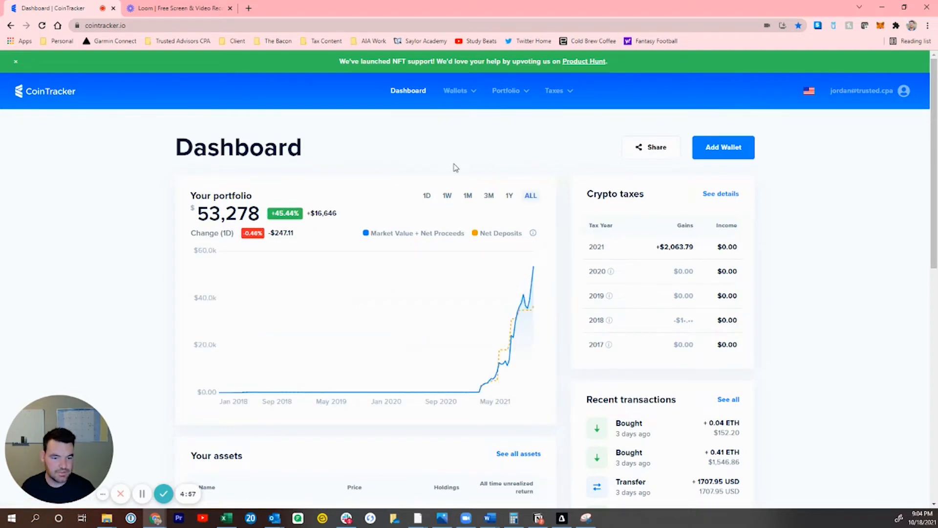
pyautogui.scroll(-5, 455, 167)
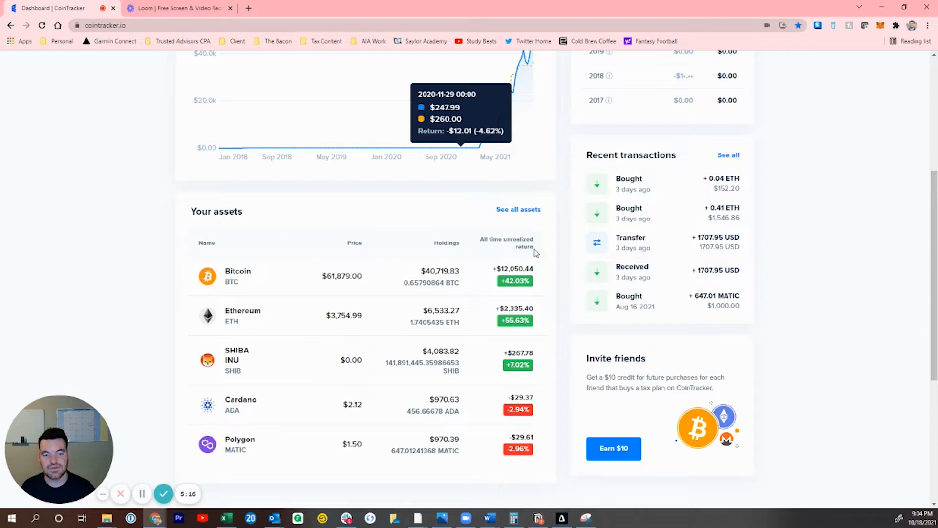
pyautogui.scroll(-1, 227, 259)
pyautogui.scroll(-2, 226, 258)
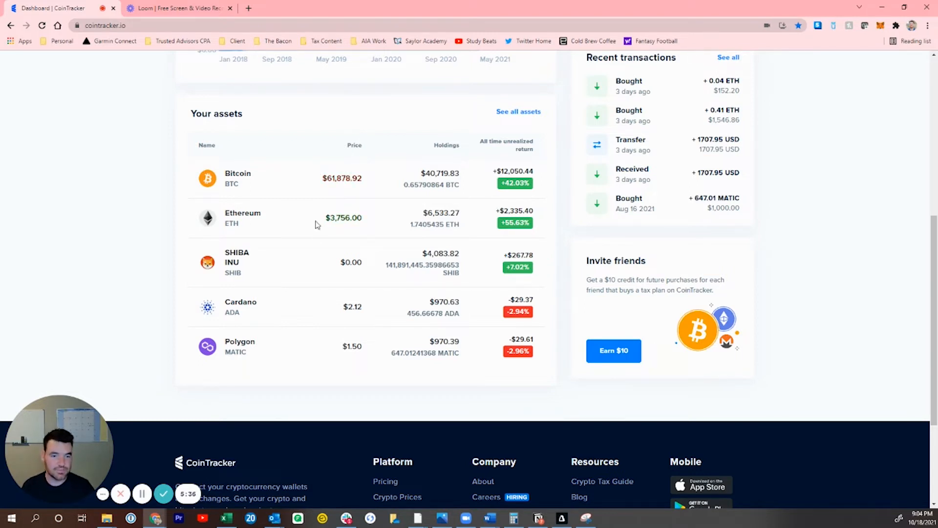
pyautogui.scroll(7, 315, 225)
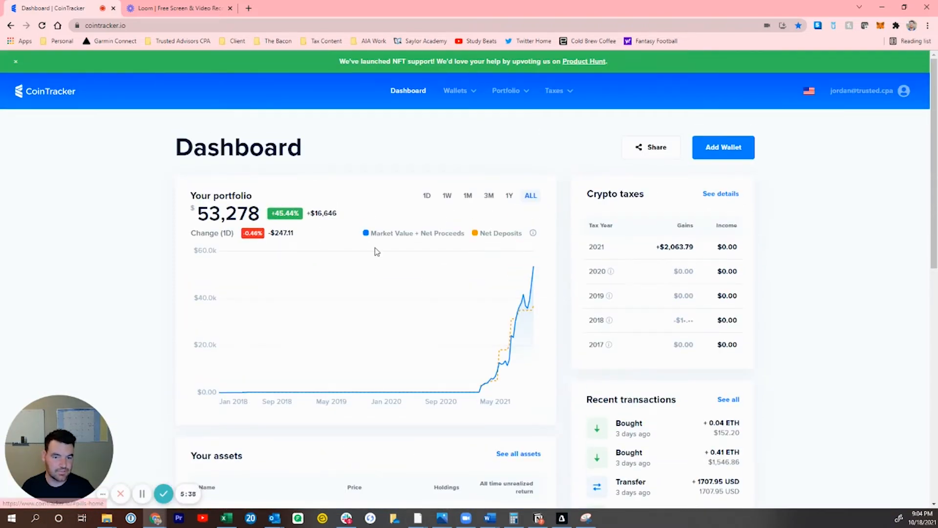
pyautogui.scroll(-5, 376, 251)
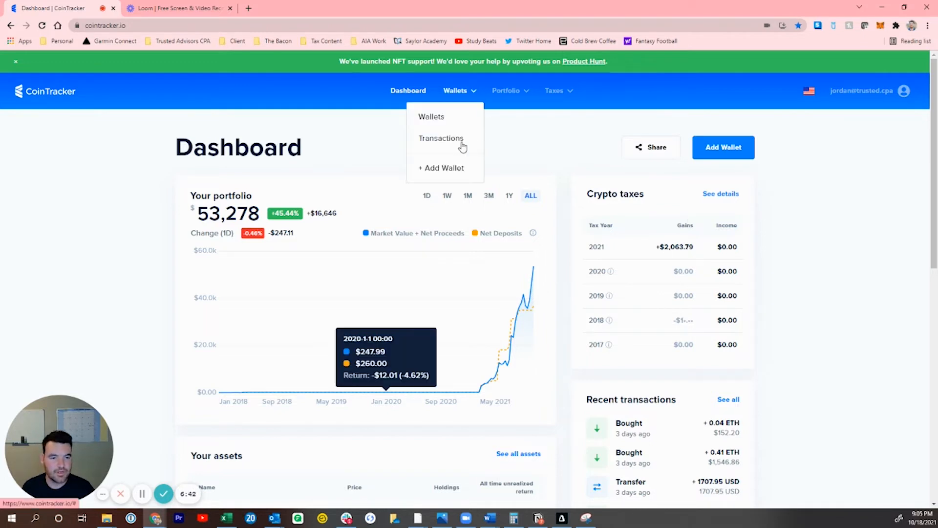
# Step: Open the list of transactions across all wallets and look through its most recent entries
pyautogui.click(459, 145)
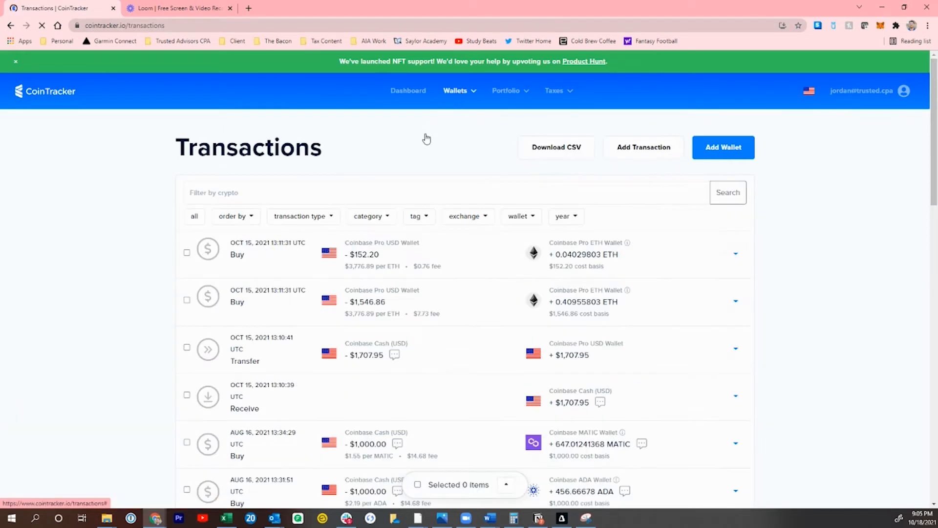
pyautogui.click(471, 92)
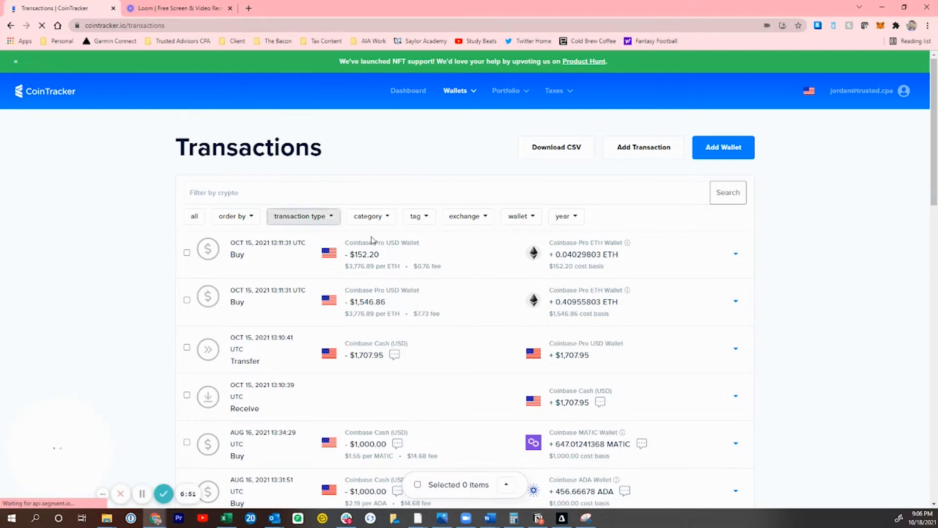
pyautogui.scroll(-1, 362, 240)
pyautogui.scroll(-2, 355, 235)
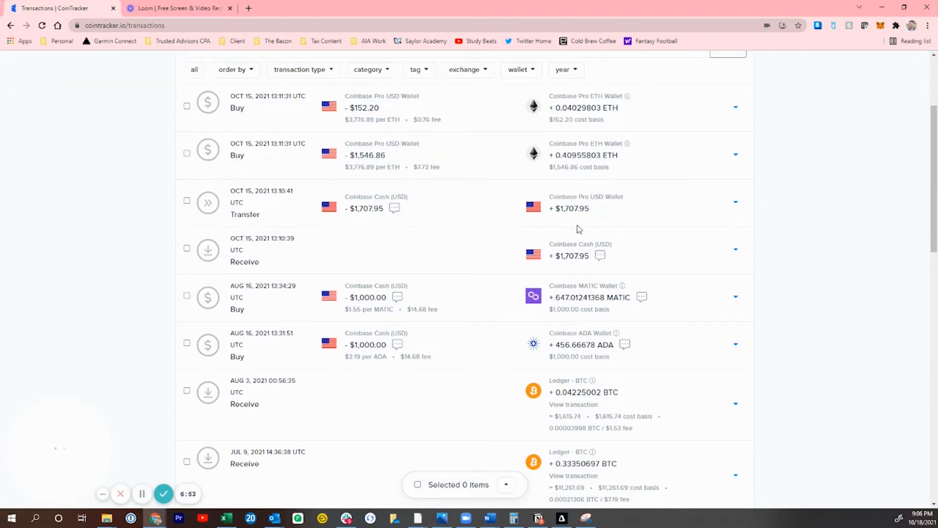
pyautogui.scroll(3, 558, 262)
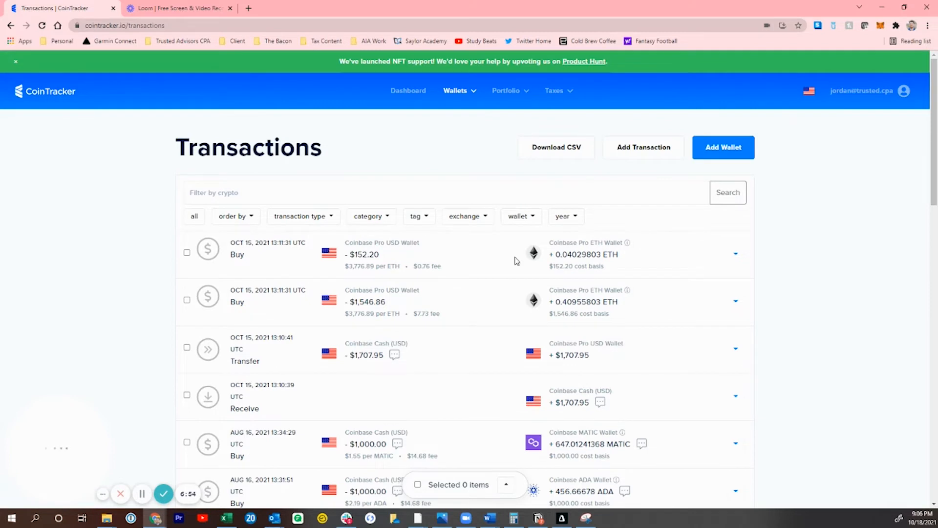
# Step: Check the year and wallet filters, filter the transactions by type trade, and highlight the cost basis of the received SHIB
pyautogui.click(566, 216)
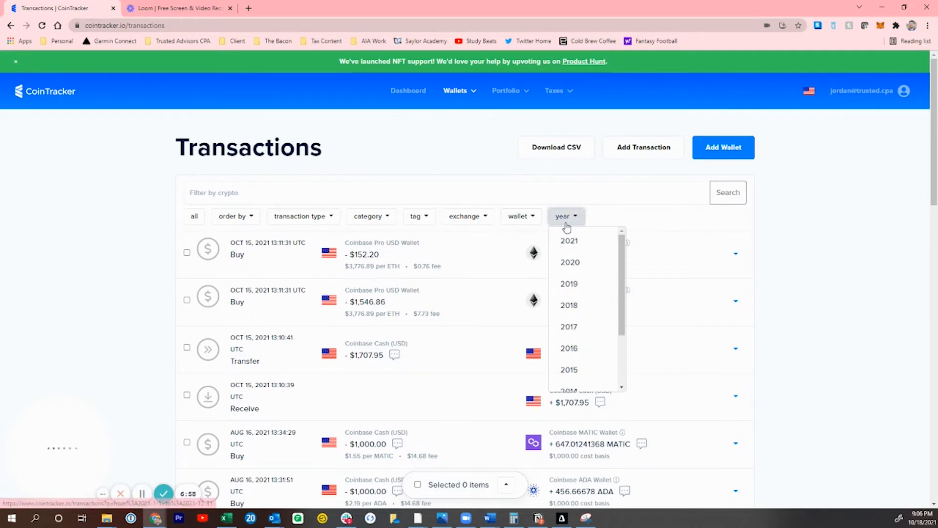
pyautogui.click(531, 221)
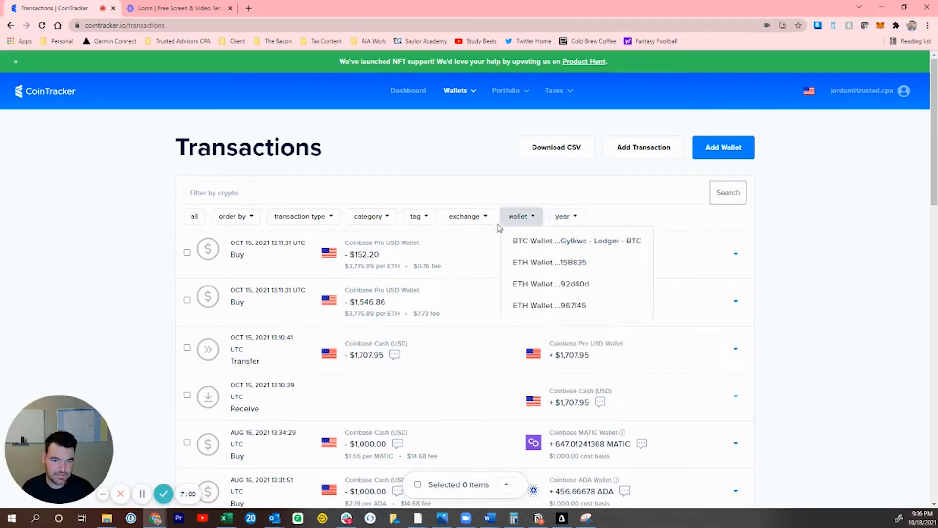
pyautogui.click(331, 221)
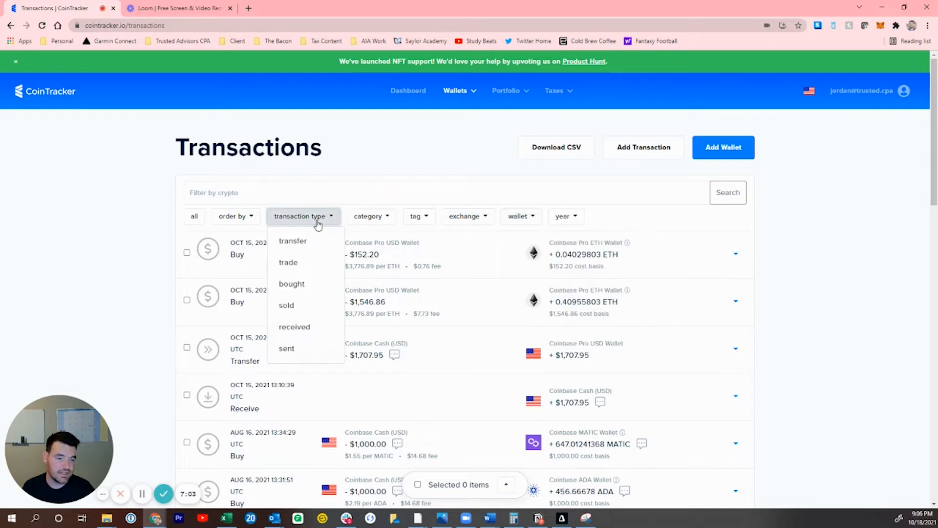
pyautogui.click(297, 264)
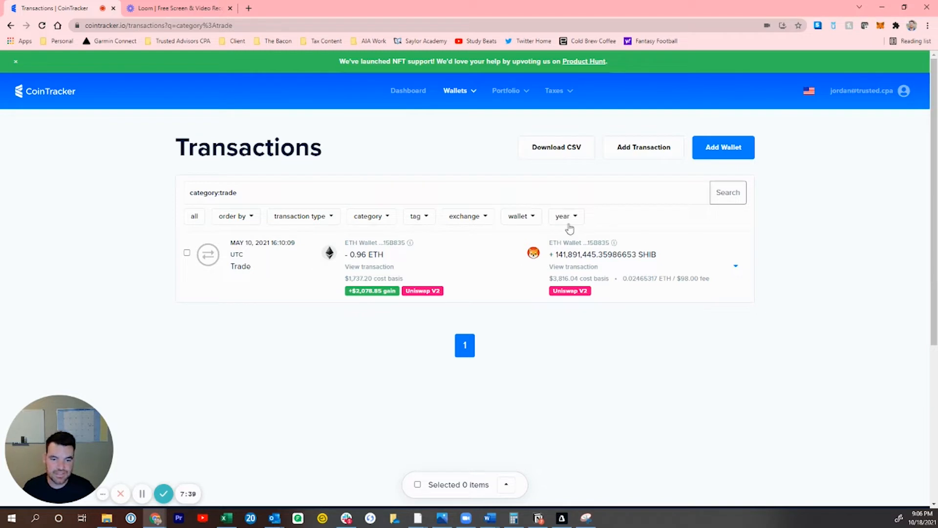
pyautogui.moveTo(553, 277); pyautogui.dragTo(590, 277)
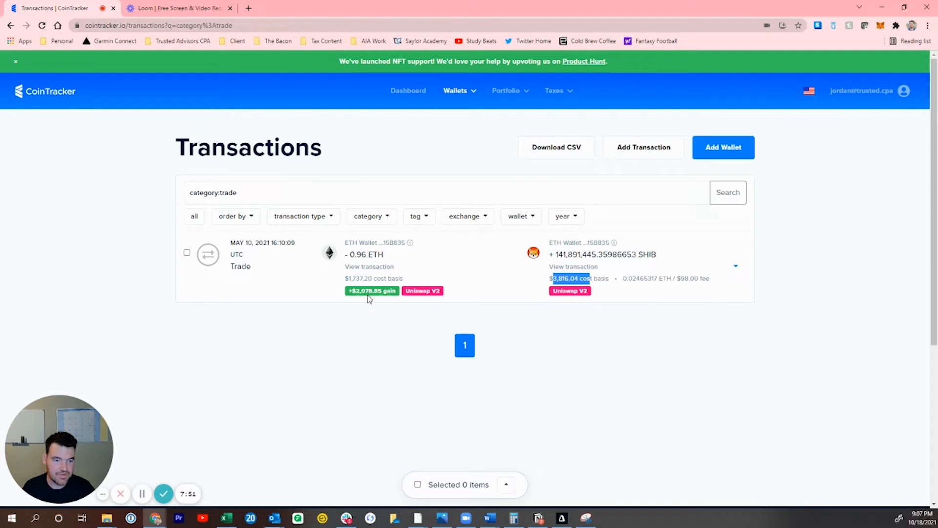
# Step: Review the transactions filtered by type bought and by type sold, and return to the full unfiltered list
pyautogui.click(302, 216)
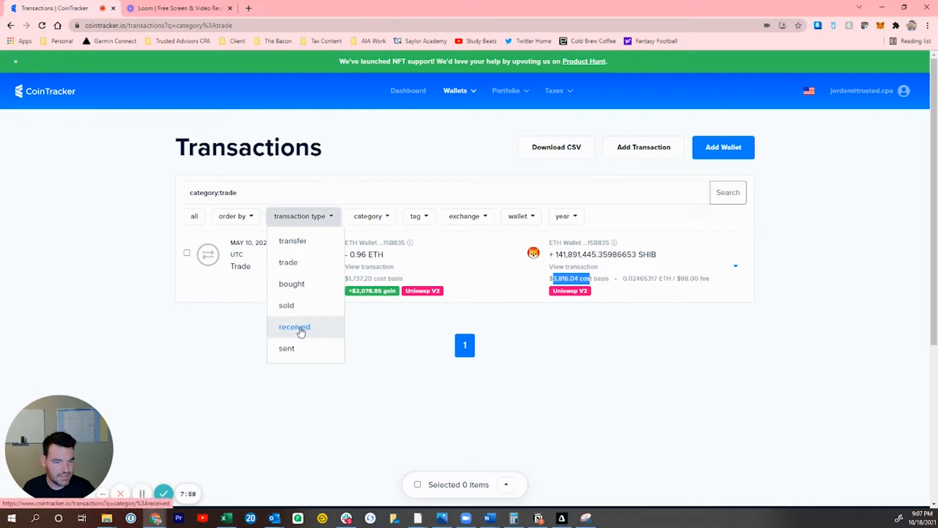
pyautogui.click(298, 284)
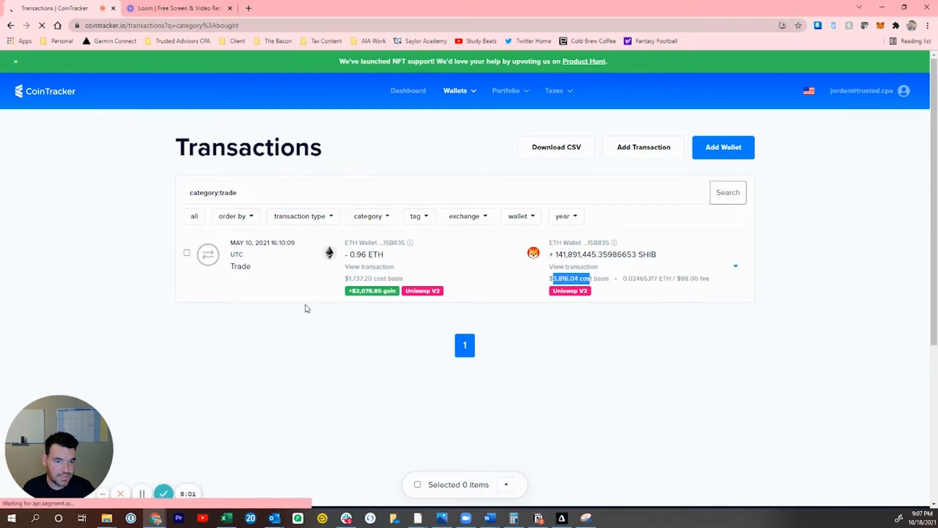
pyautogui.click(311, 221)
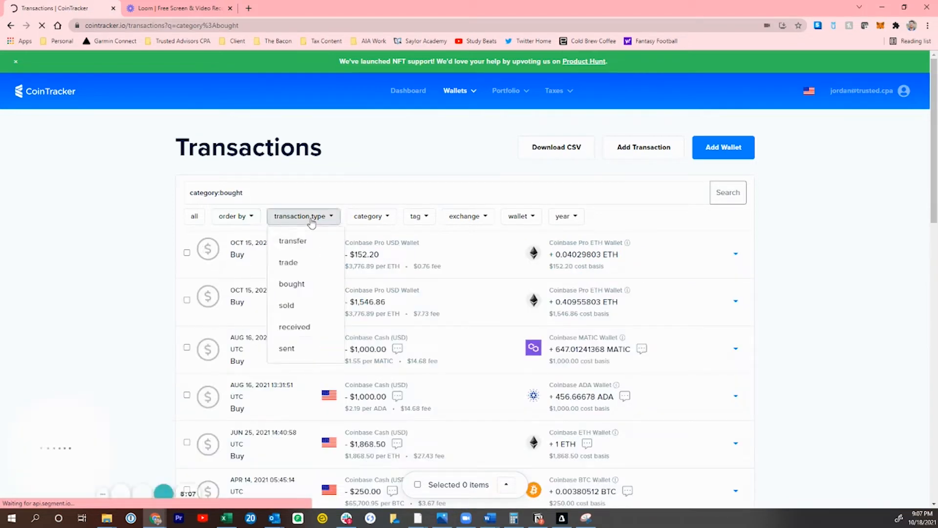
pyautogui.click(313, 306)
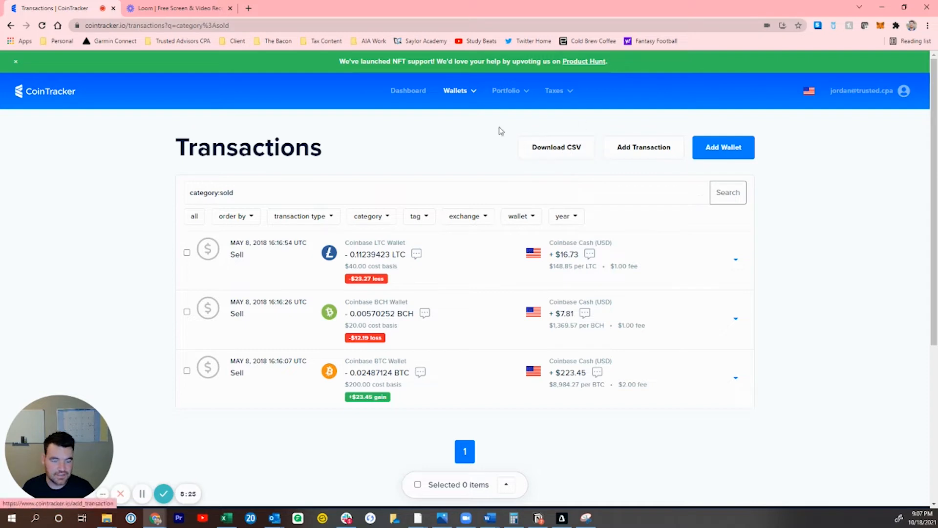
pyautogui.click(194, 217)
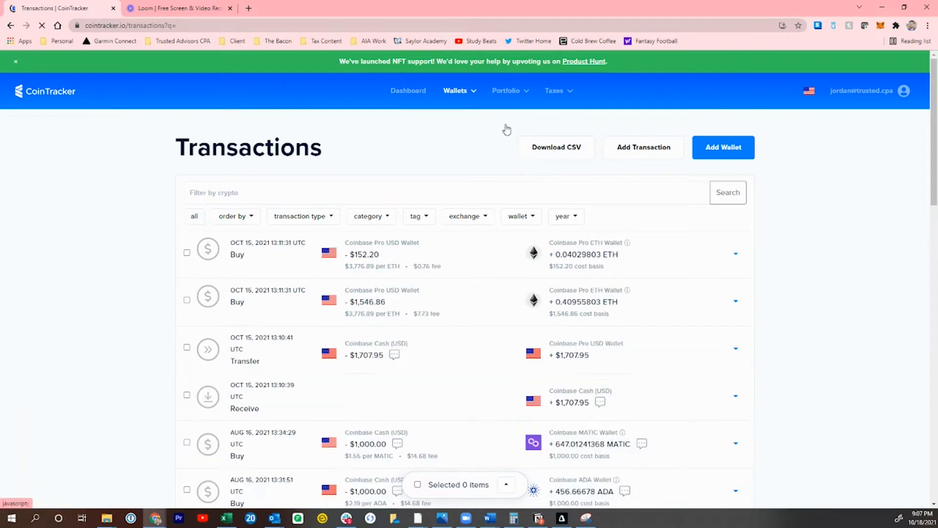
pyautogui.click(588, 154)
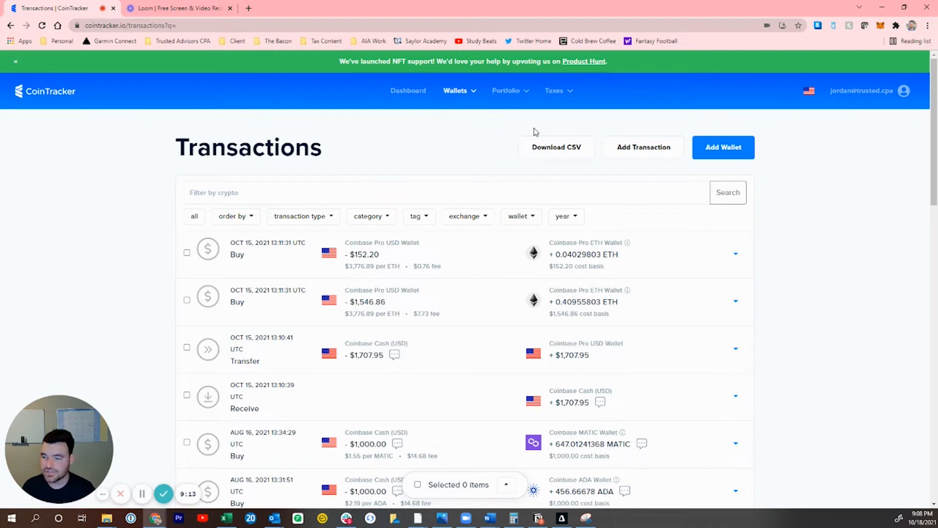
# Step: Open the portfolio performance page and examine the value chart and the assets' cost basis, deposits and total returns
pyautogui.click(522, 93)
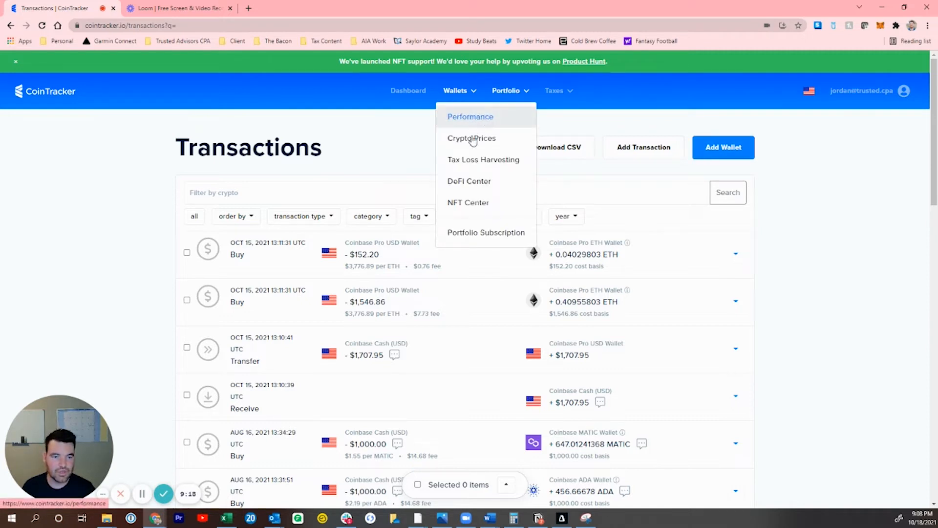
pyautogui.click(490, 118)
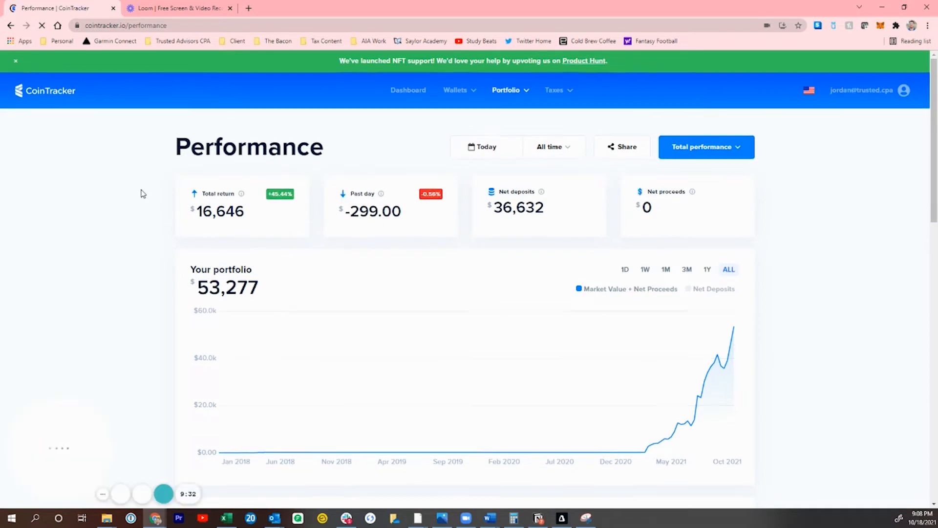
pyautogui.scroll(-2, 147, 205)
pyautogui.scroll(-2, 163, 210)
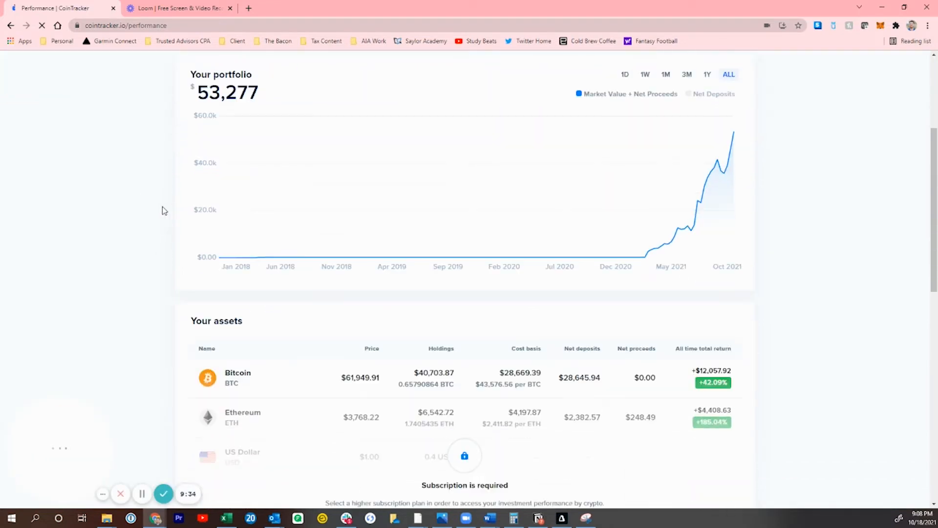
pyautogui.scroll(-2, 377, 310)
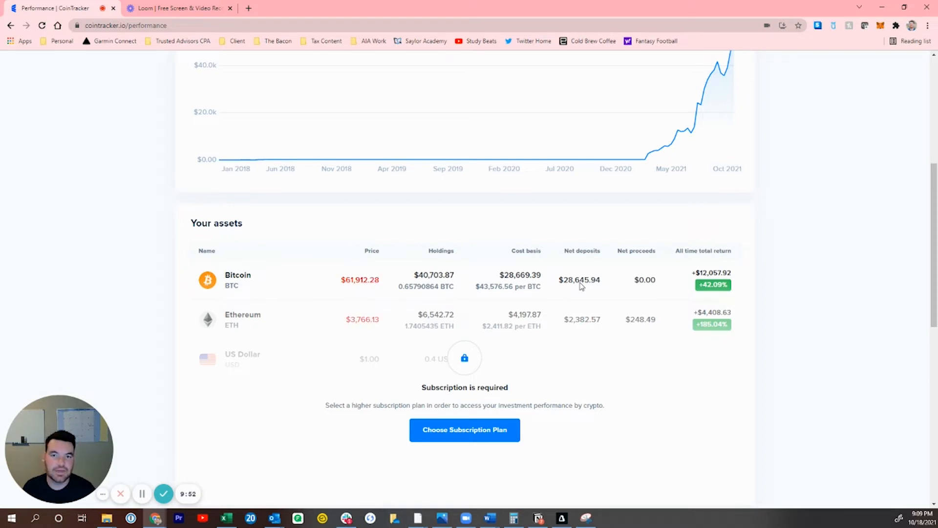
# Step: Open the portfolio subscription plans, highlight Tax loss harvesting in the Pro plan, and compare the plans' features and wallet limits
pyautogui.click(486, 434)
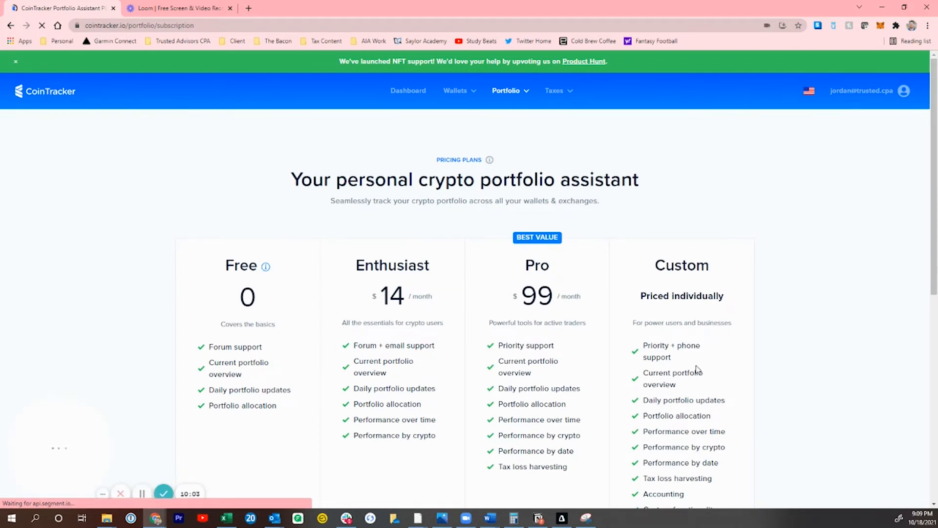
pyautogui.scroll(-1, 698, 366)
pyautogui.moveTo(574, 425); pyautogui.dragTo(500, 420)
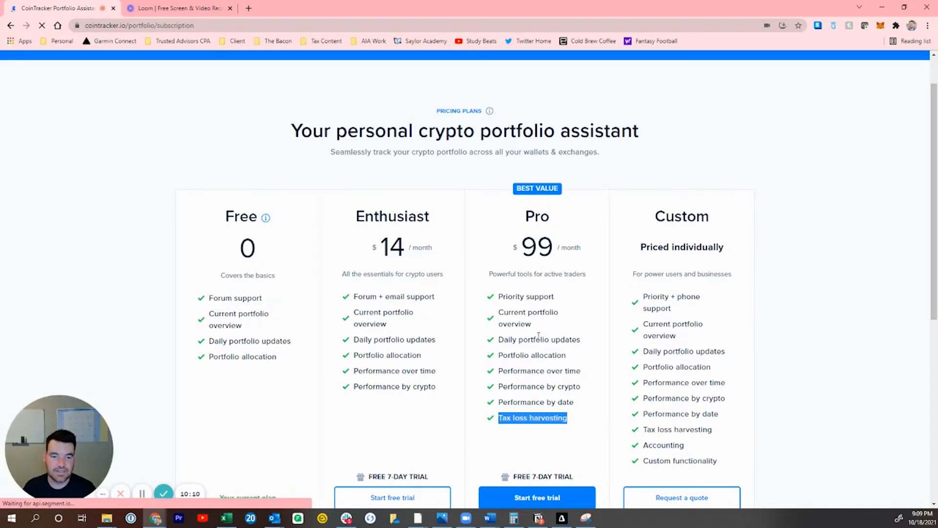
pyautogui.scroll(1, 515, 385)
pyautogui.scroll(-2, 609, 374)
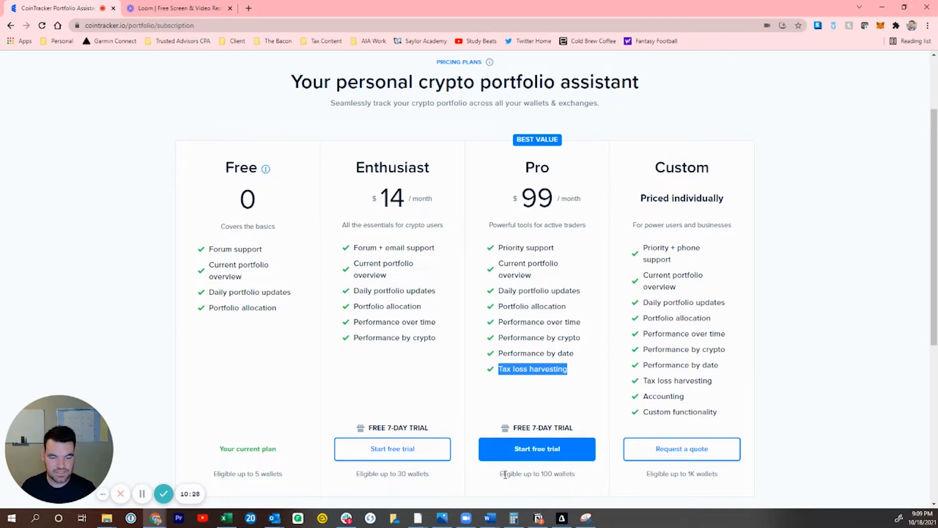
pyautogui.scroll(2, 492, 303)
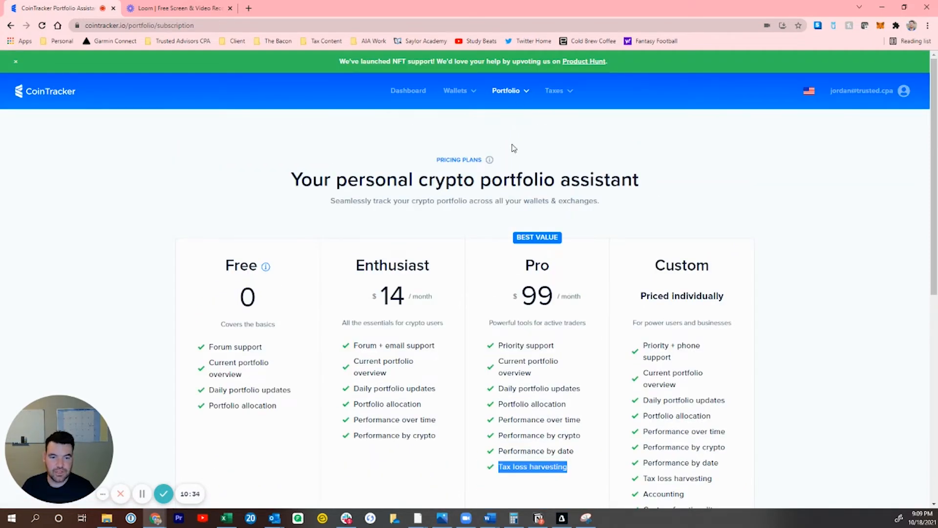
# Step: Return to the performance page and open the Tax Center for 2021
pyautogui.click(525, 95)
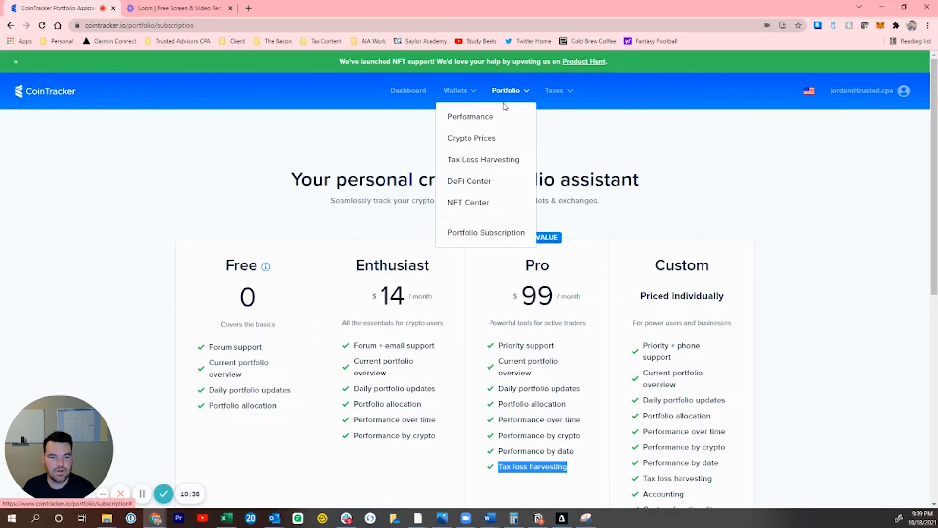
pyautogui.click(485, 126)
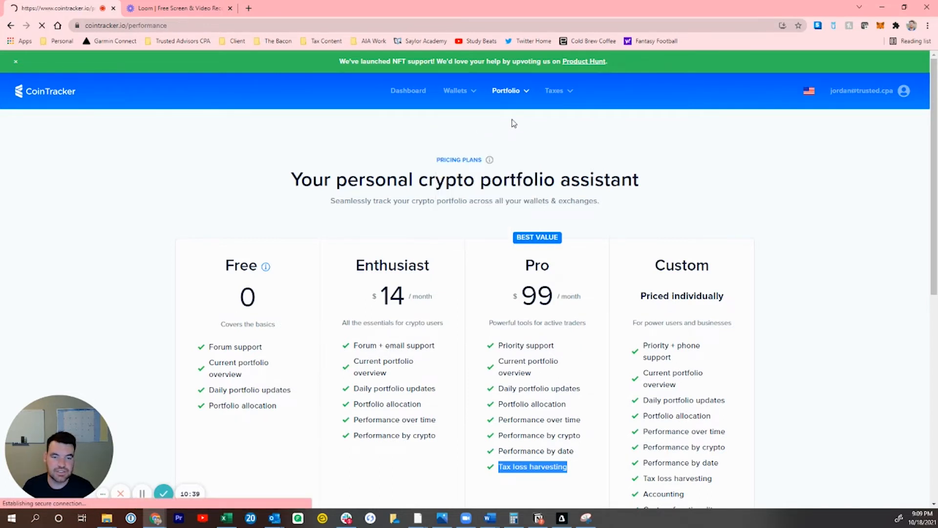
pyautogui.click(554, 90)
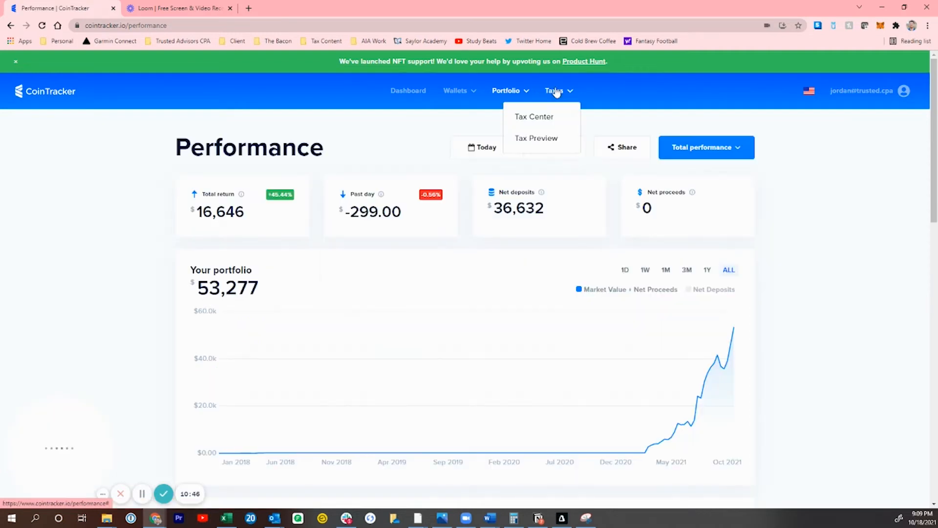
pyautogui.click(542, 118)
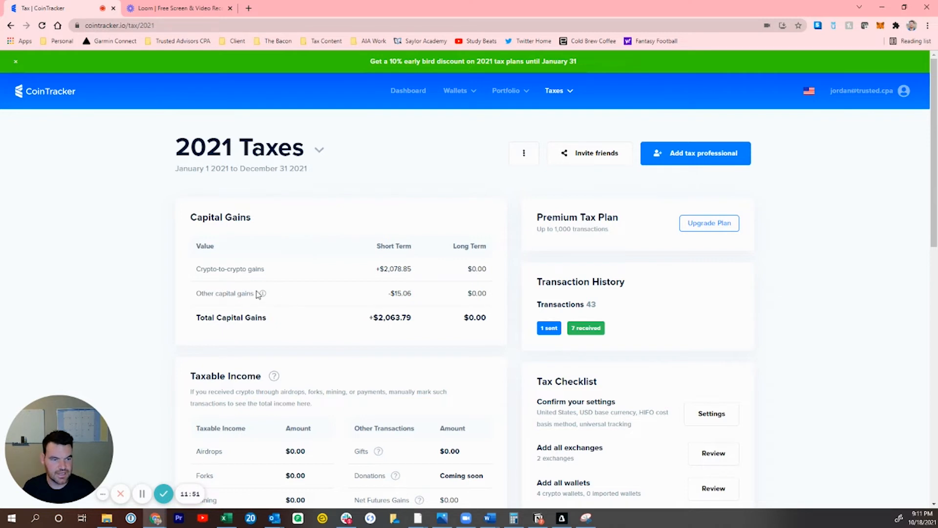
# Step: Review the capital gains and taxable income sections of the 2021 taxes, including the explanations for other capital gains and taxable income
pyautogui.moveTo(264, 295)
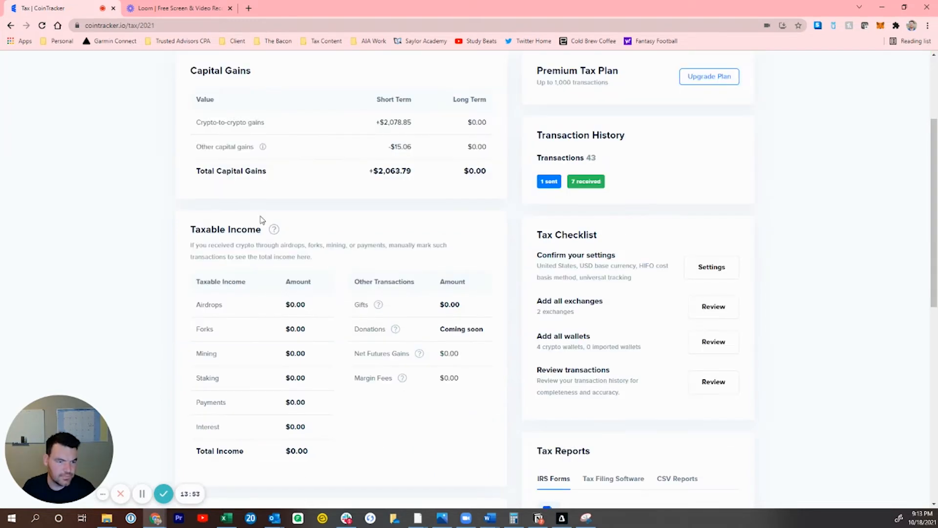
pyautogui.scroll(-1, 197, 225)
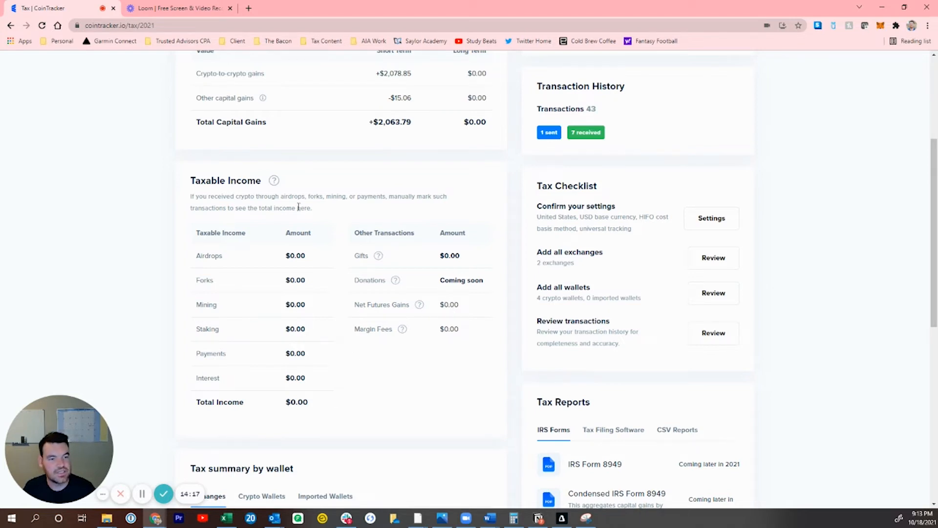
pyautogui.click(275, 181)
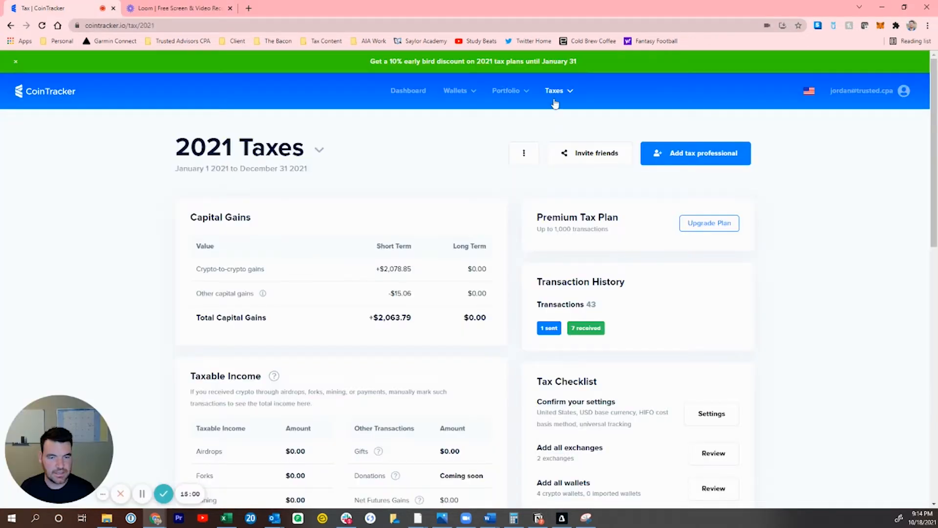
pyautogui.scroll(-1, 405, 181)
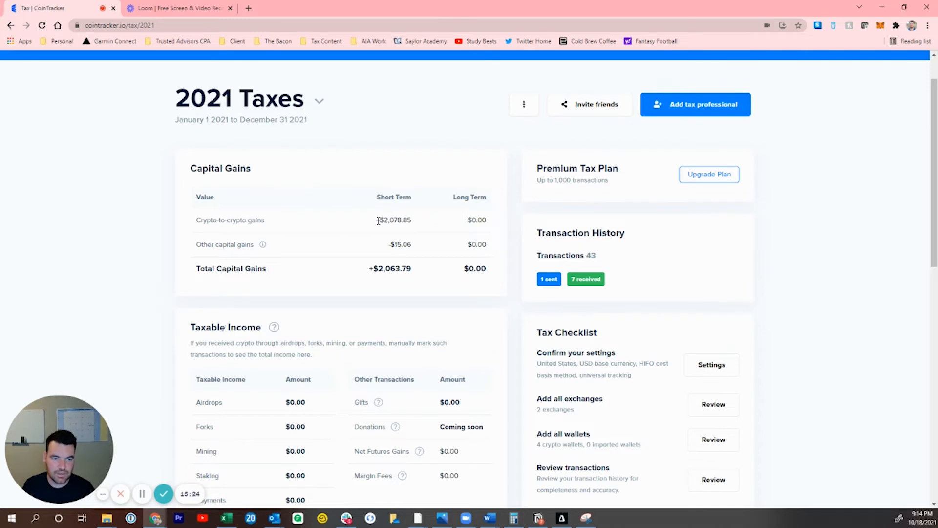
pyautogui.scroll(1, 391, 215)
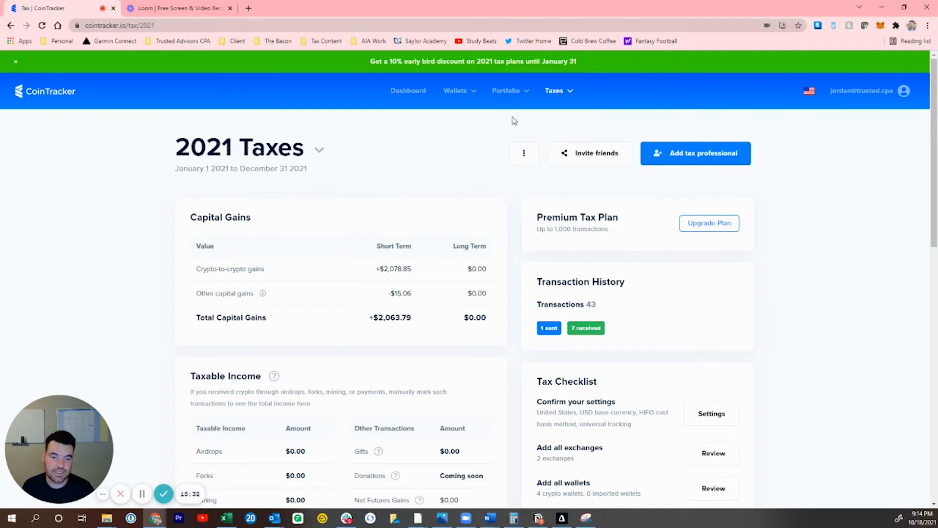
pyautogui.scroll(-8, 477, 205)
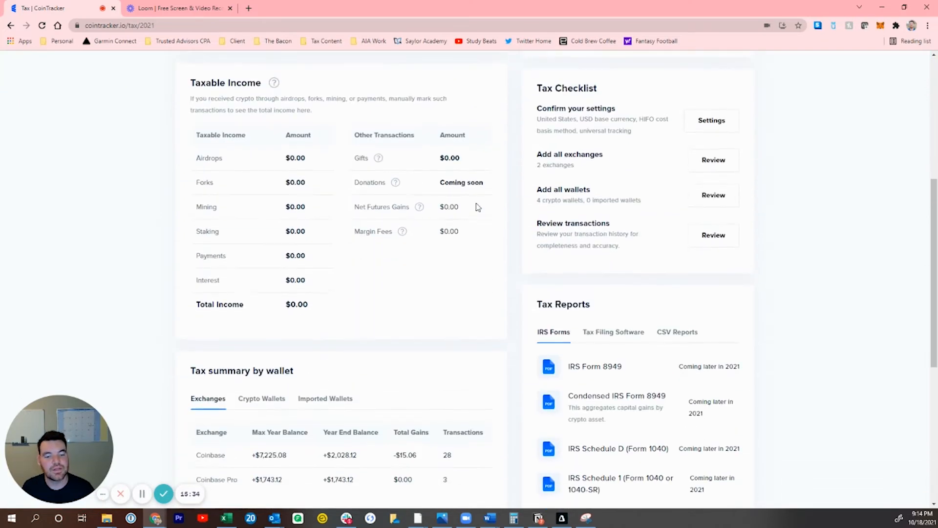
pyautogui.scroll(7, 353, 269)
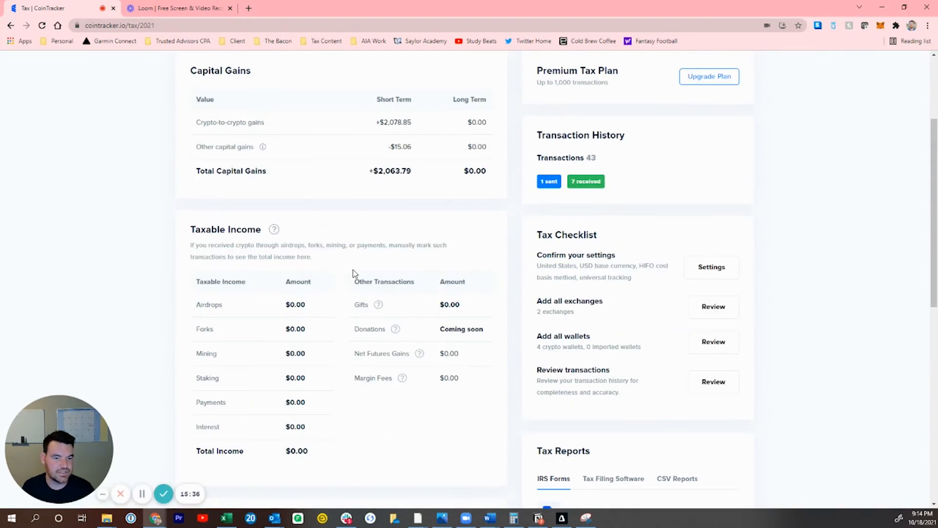
pyautogui.scroll(1, 333, 187)
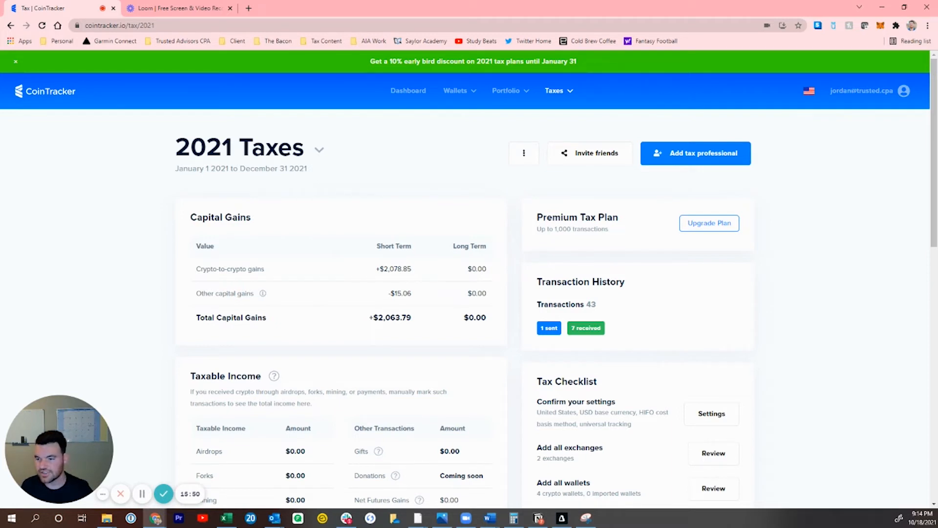
# Step: Examine the 2021 tax summary by wallet for exchanges, crypto wallets and imported wallets
pyautogui.scroll(-7, 499, 292)
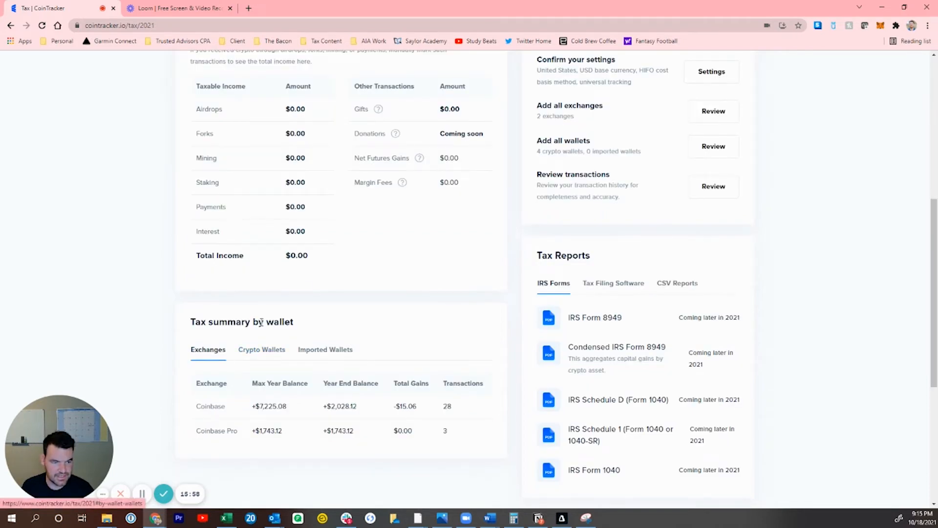
pyautogui.click(261, 350)
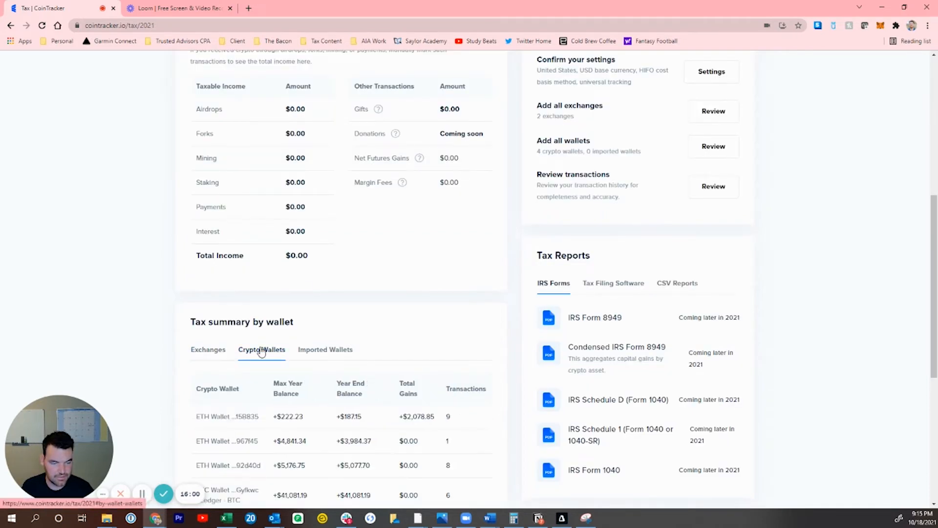
pyautogui.click(326, 350)
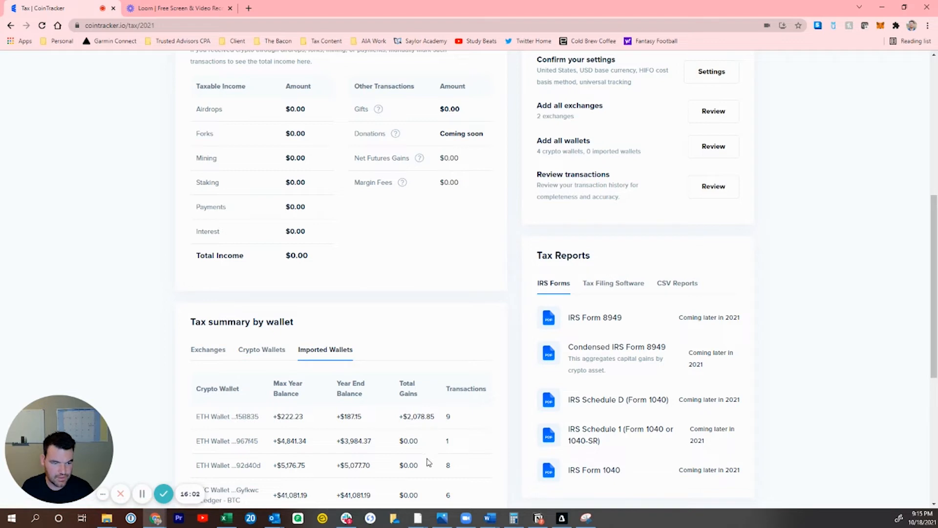
pyautogui.scroll(5, 638, 250)
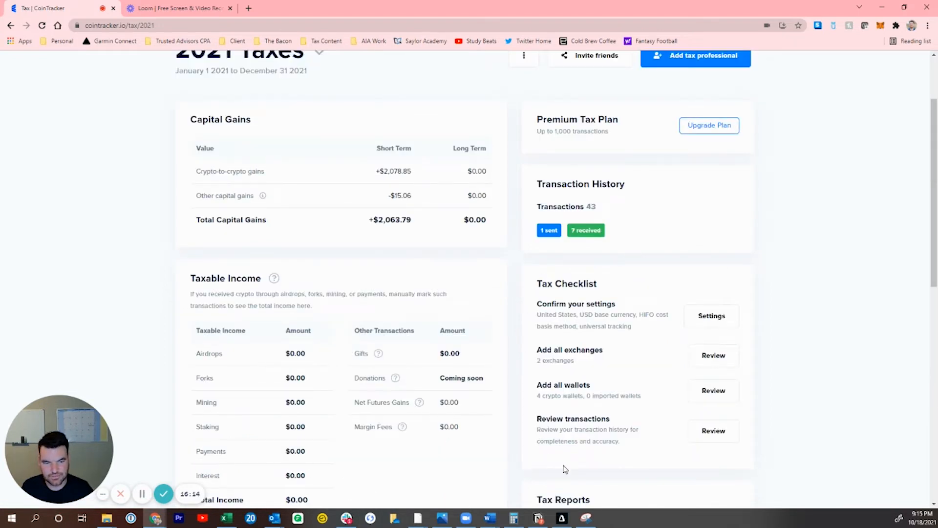
# Step: Open the settings from the tax checklist, review the available cost basis methods, and close the dialog without changing the method
pyautogui.click(712, 317)
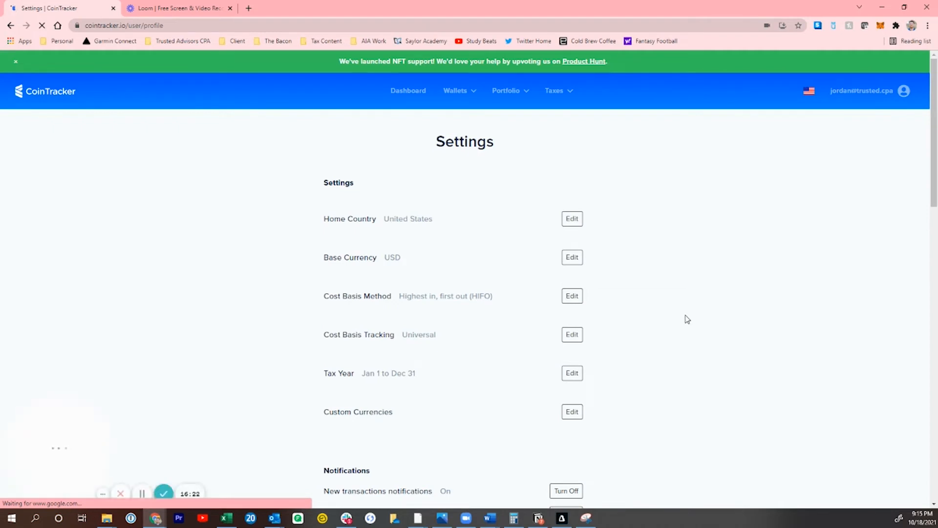
pyautogui.click(570, 296)
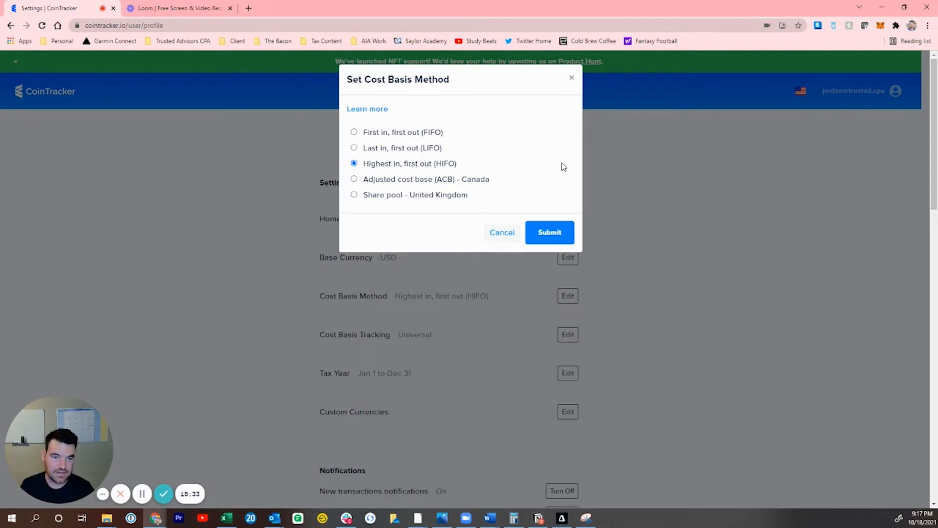
pyautogui.click(571, 77)
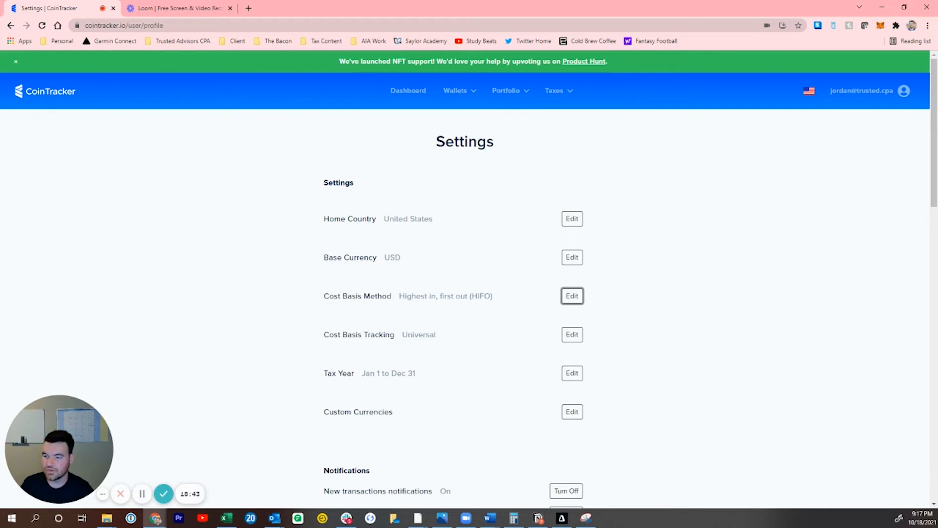
# Step: Leave the settings and open the transactions list of all wallets again
pyautogui.click(454, 90)
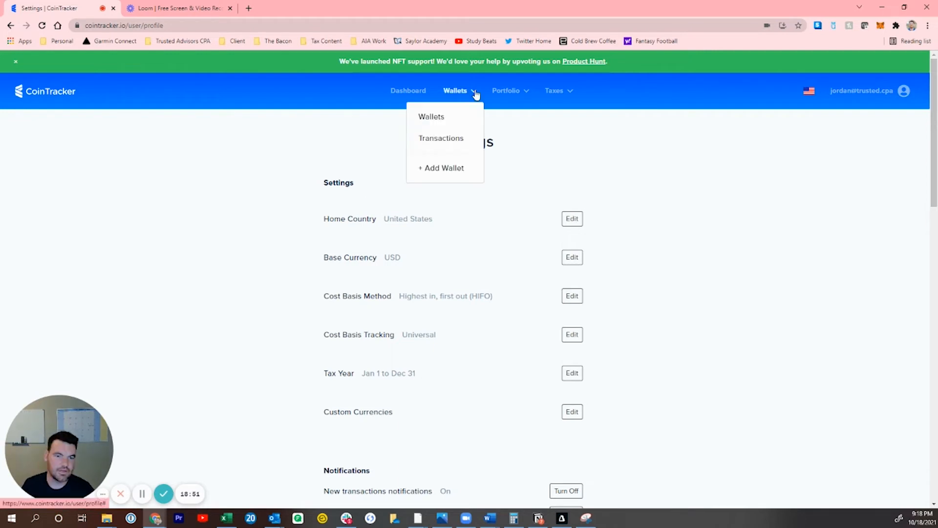
pyautogui.click(453, 147)
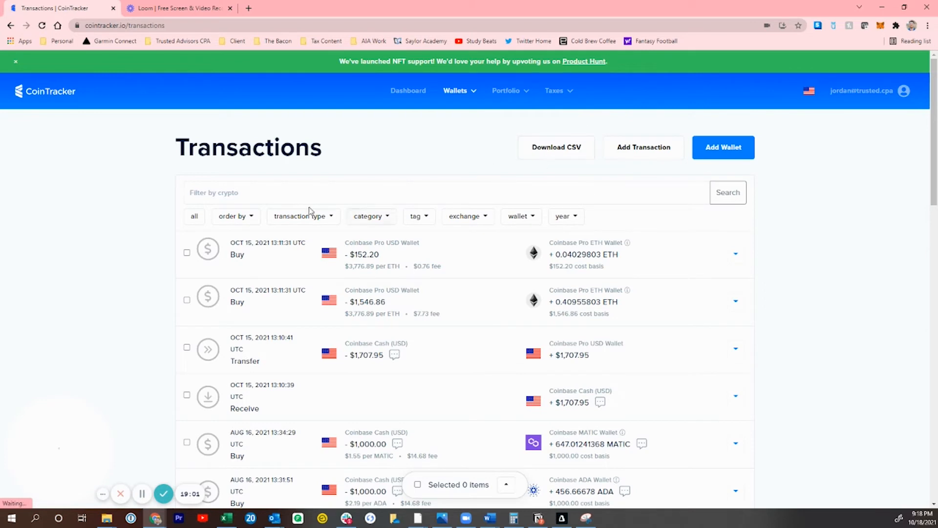
# Step: Download all transactions as a CSV file and open it full-screen in Excel
pyautogui.click(562, 149)
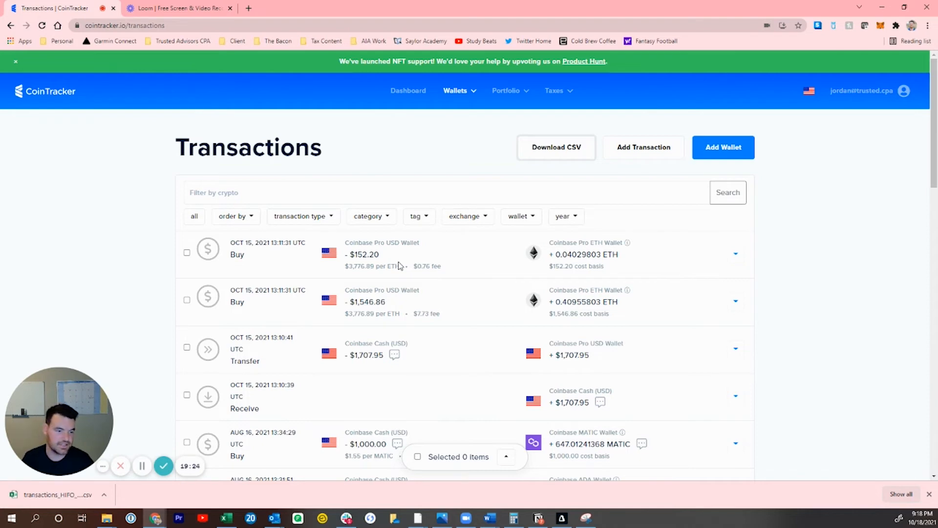
pyautogui.click(89, 497)
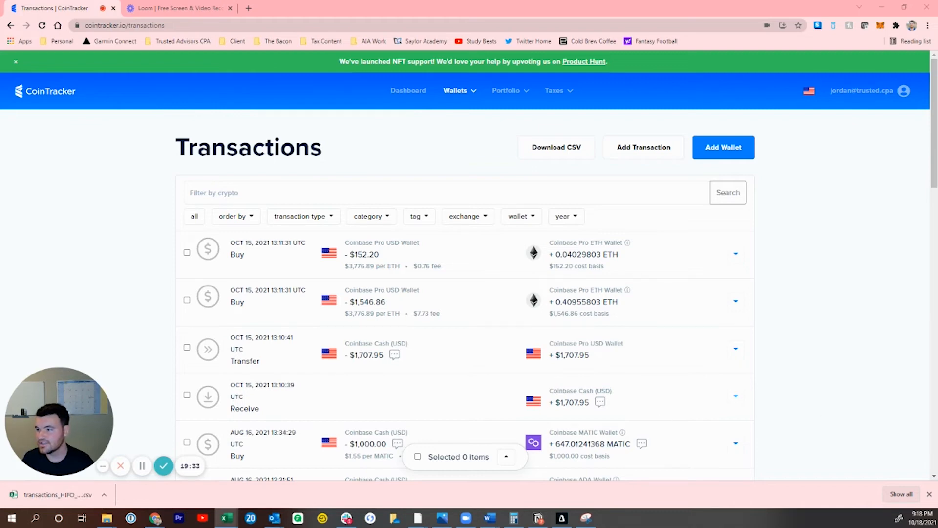
pyautogui.moveTo(937, 66); pyautogui.dragTo(524, 4)
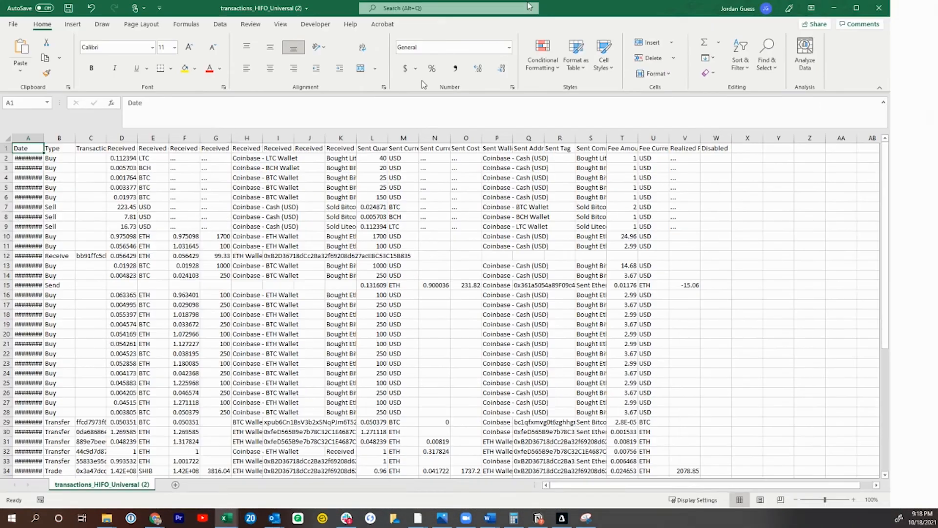
# Step: Fit all column widths of the transactions sheet to their contents and look through the transaction types
pyautogui.click(7, 137)
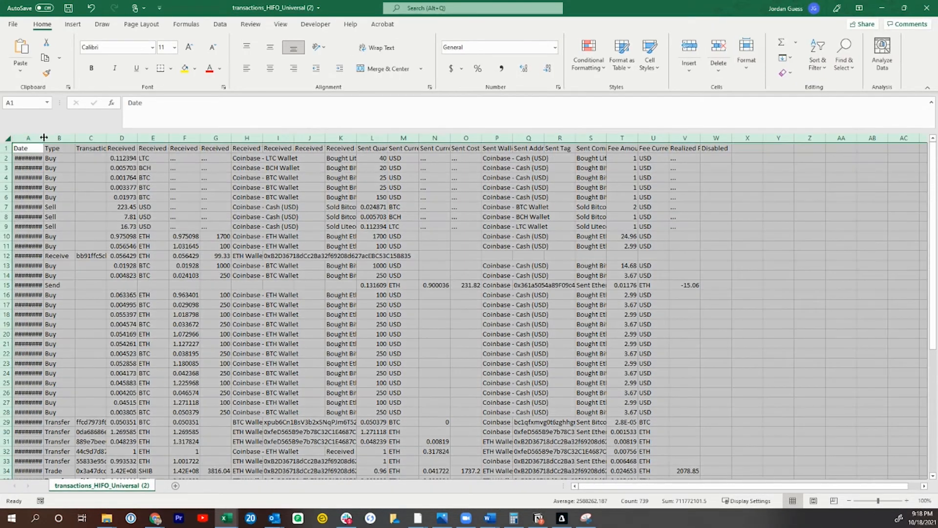
pyautogui.doubleClick(45, 137)
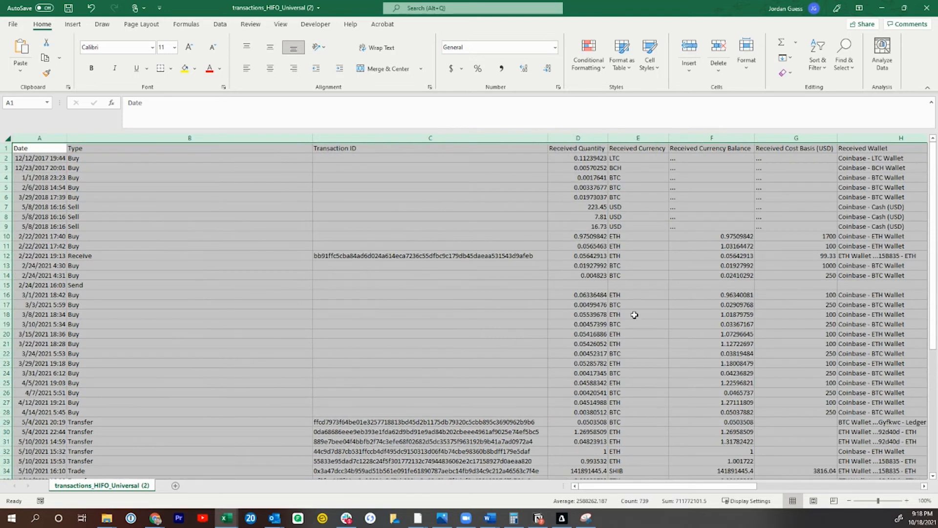
pyautogui.scroll(-1, 767, 340)
pyautogui.scroll(1, 767, 340)
pyautogui.moveTo(86, 159); pyautogui.dragTo(129, 462)
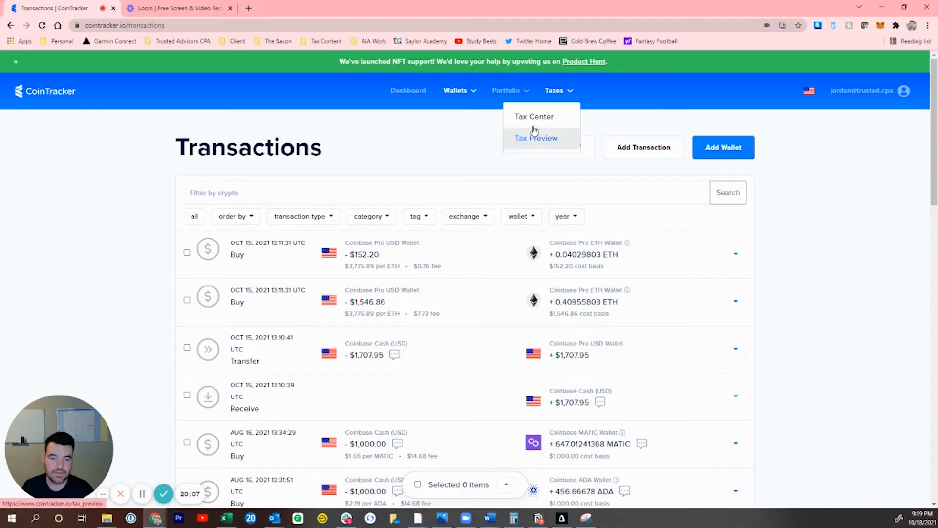
# Step: Switch back to CoinTracker, open the Tax Center, and review the 2021 tax checklist, the IRS forms and the tax filing software reports
pyautogui.click(535, 120)
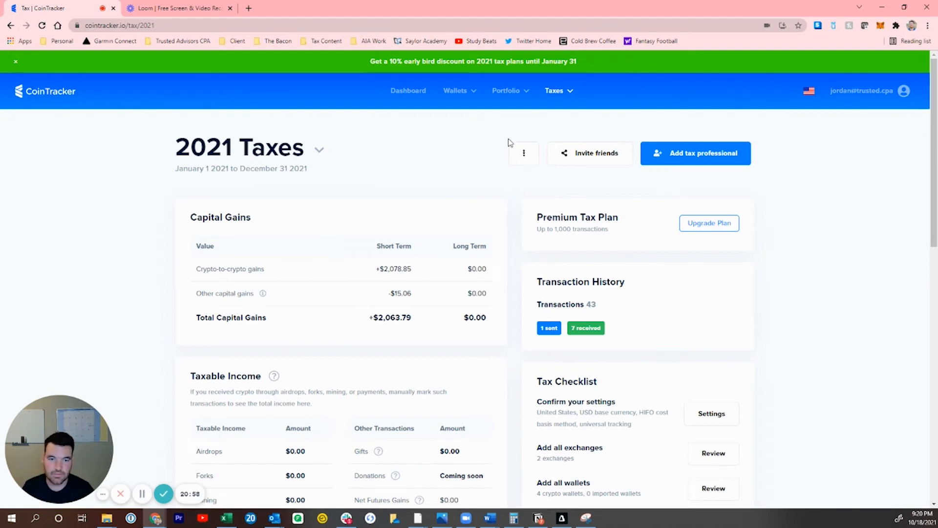
pyautogui.scroll(-4, 708, 230)
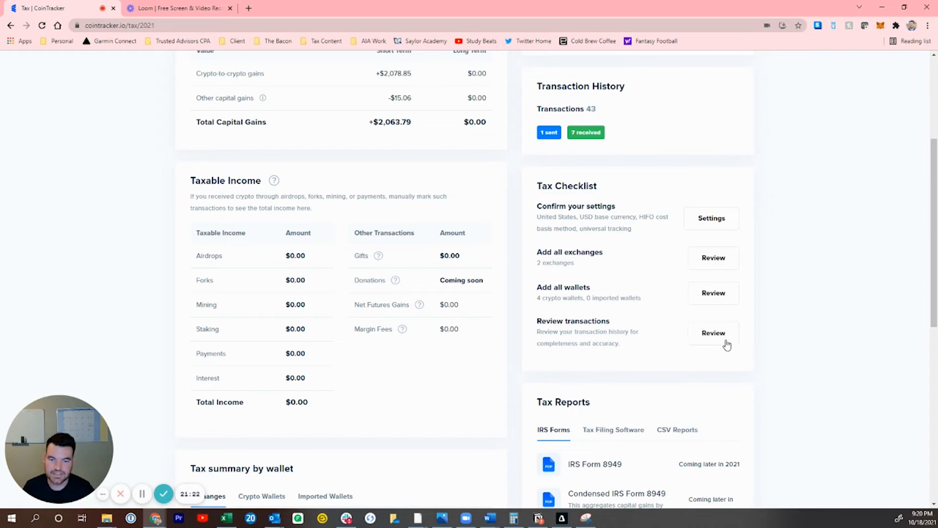
pyautogui.scroll(5, 465, 184)
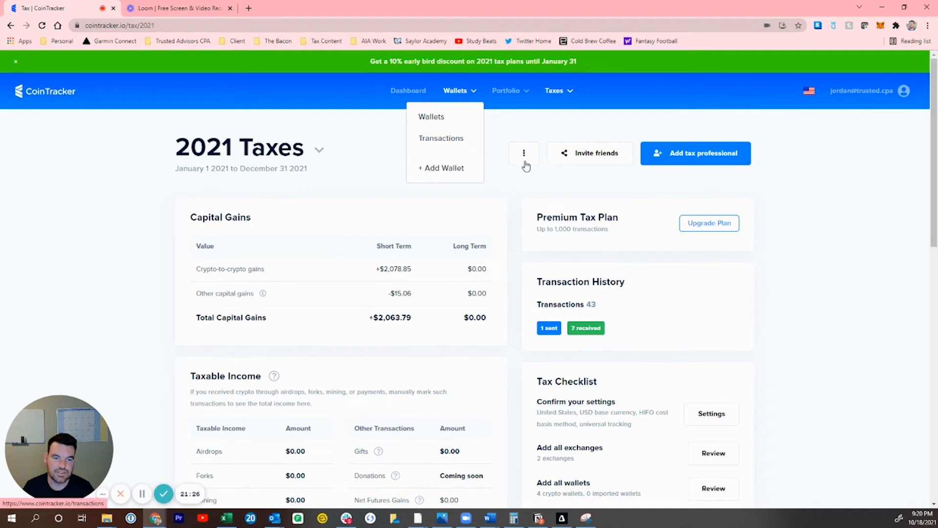
pyautogui.scroll(-9, 800, 282)
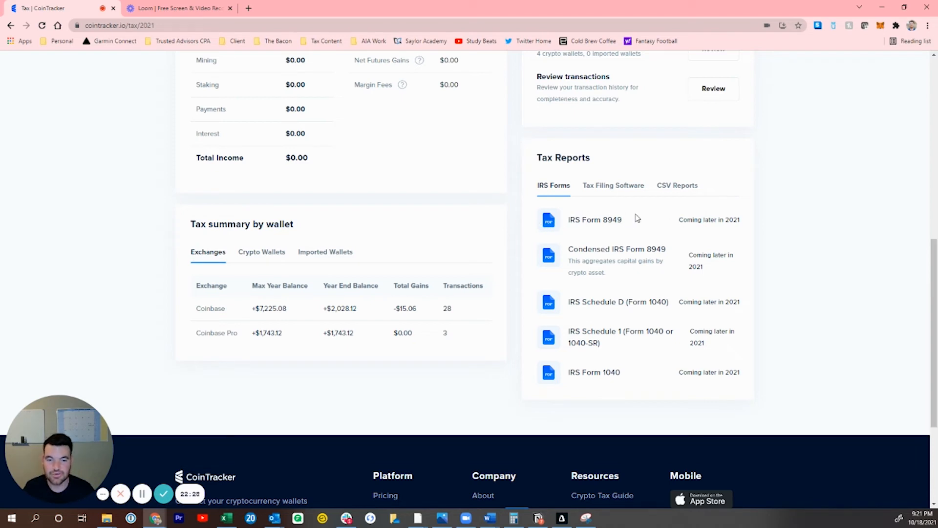
pyautogui.click(623, 191)
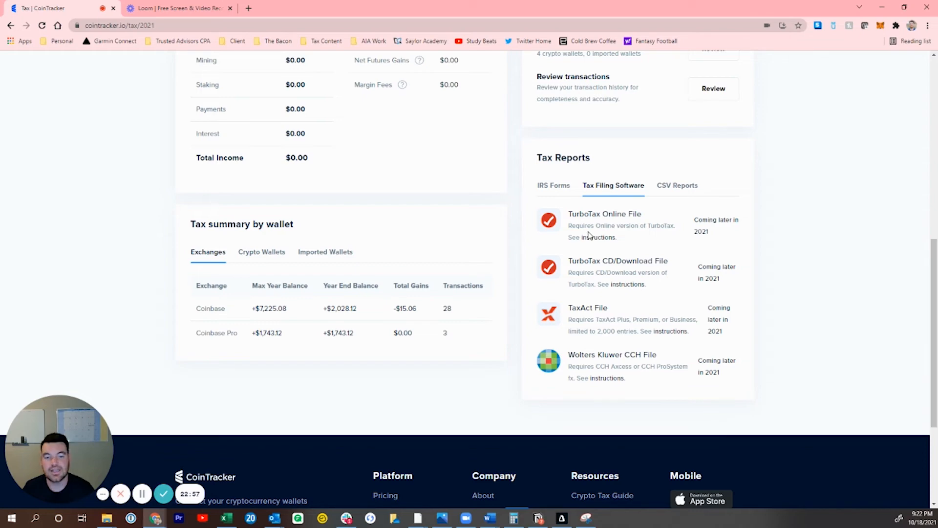
# Step: Download the Capital Gains CSV from the 2021 tax reports and open it in Excel
pyautogui.click(684, 190)
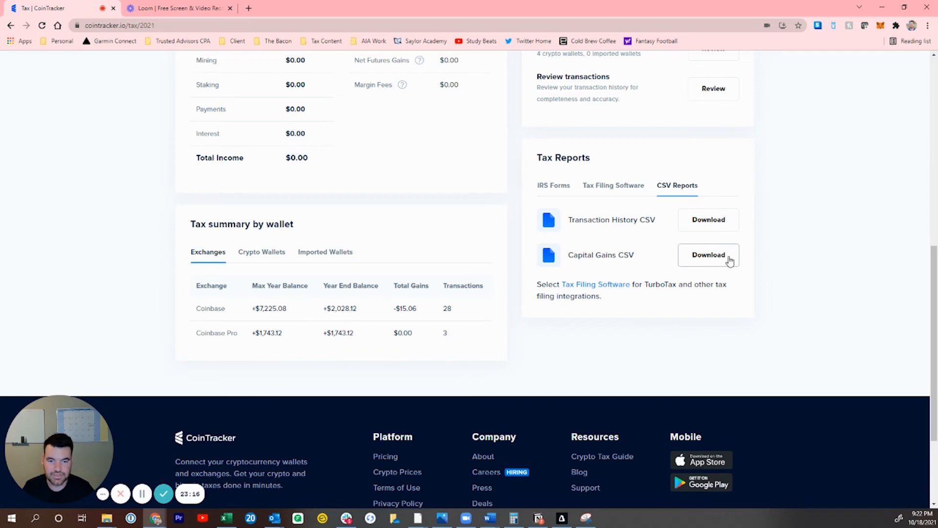
pyautogui.click(708, 259)
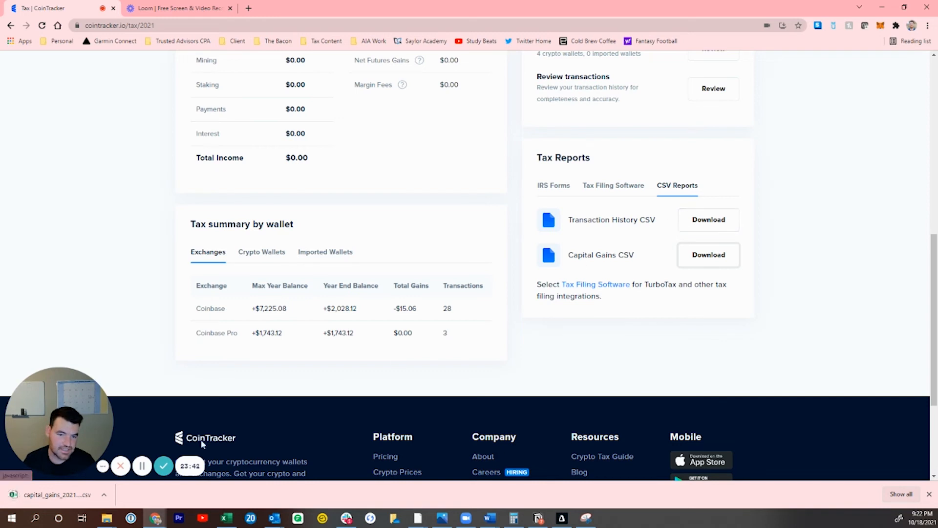
pyautogui.click(70, 497)
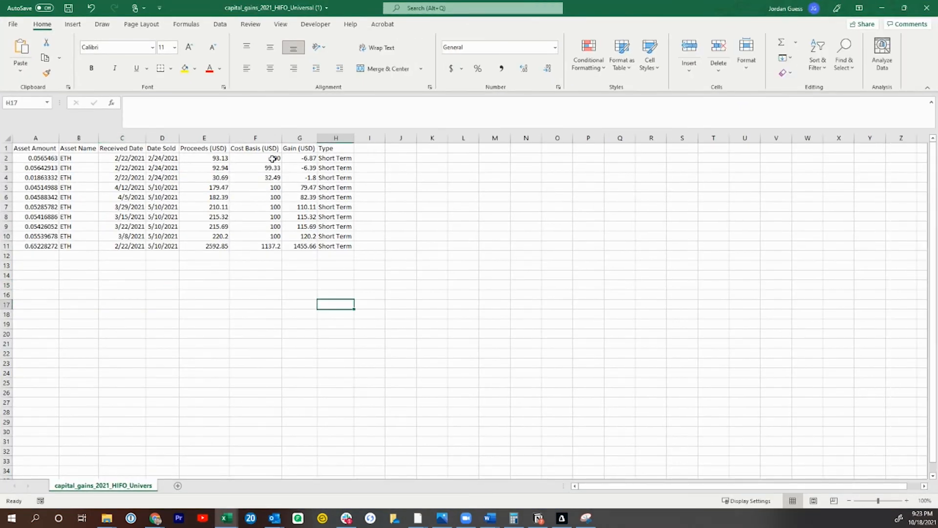
# Step: Examine the cost basis, proceeds and type columns of the capital gains sheet, and close the workbook without saving
pyautogui.moveTo(271, 157); pyautogui.dragTo(268, 241)
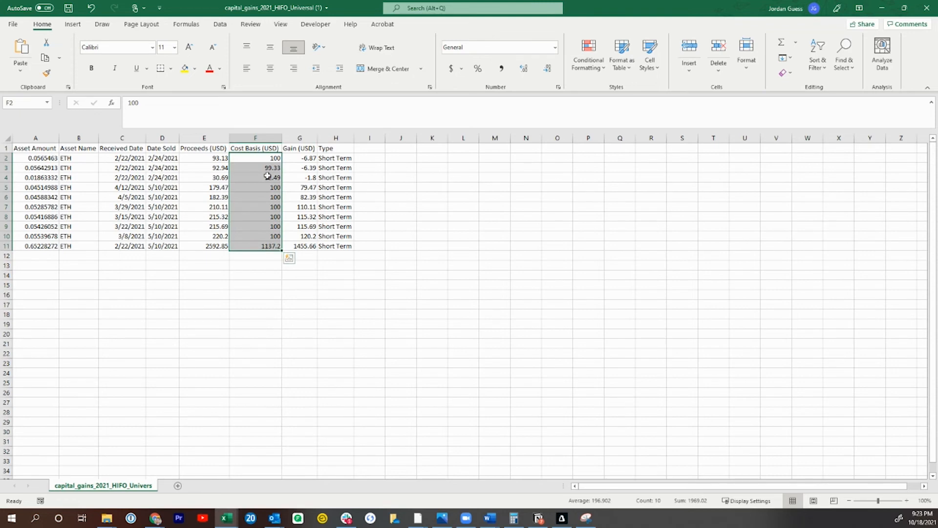
pyautogui.click(272, 158)
pyautogui.moveTo(272, 159); pyautogui.dragTo(276, 247)
pyautogui.moveTo(274, 157); pyautogui.dragTo(273, 247)
pyautogui.moveTo(207, 156); pyautogui.dragTo(213, 247)
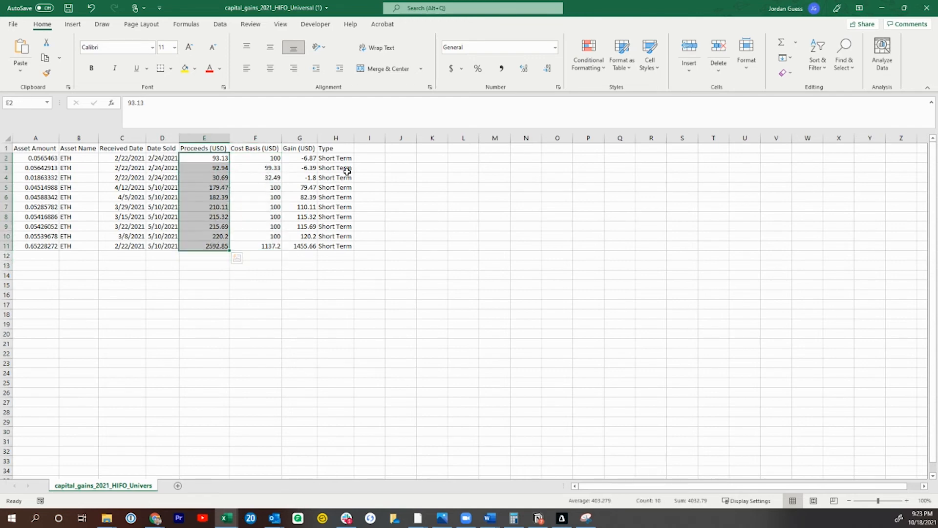
pyautogui.moveTo(341, 157); pyautogui.dragTo(342, 248)
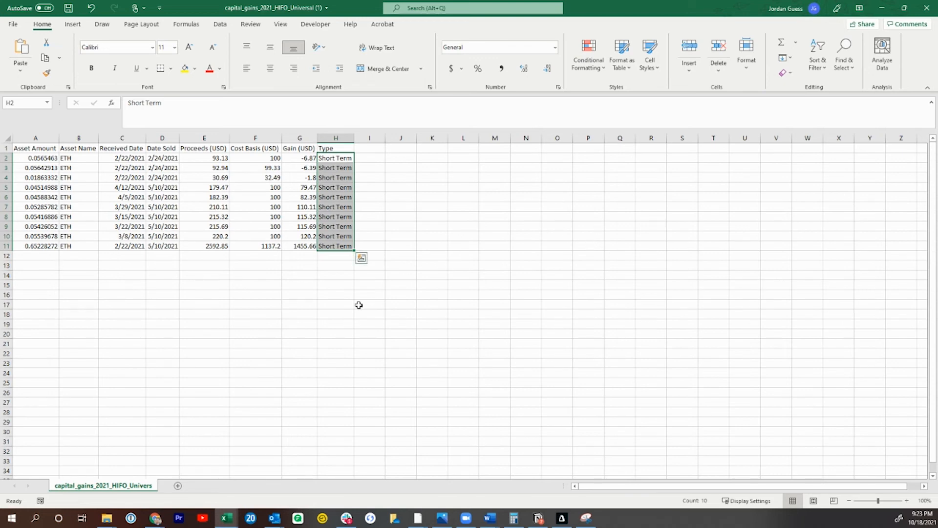
pyautogui.click(925, 8)
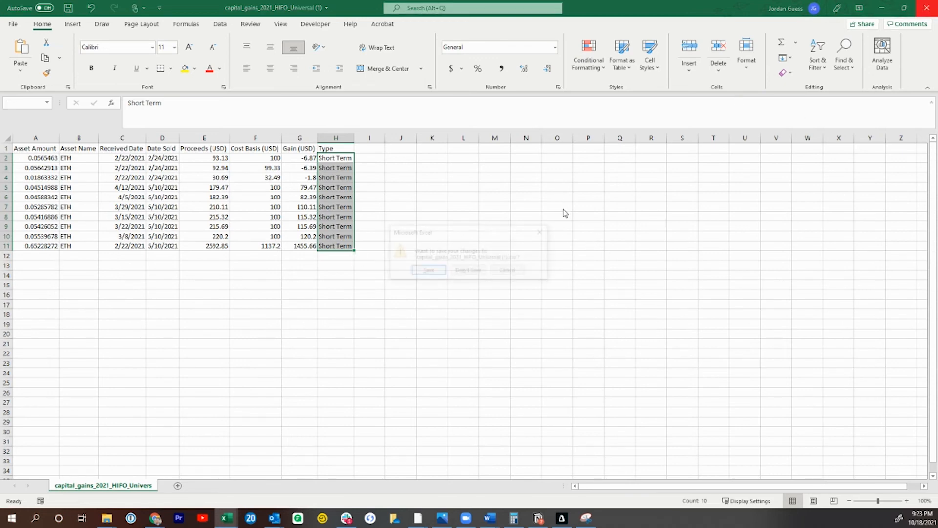
pyautogui.click(467, 270)
# Step: View the Share With Tax Professional dialog and the option for finding a tax professional, without inviting anyone
pyautogui.click(715, 144)
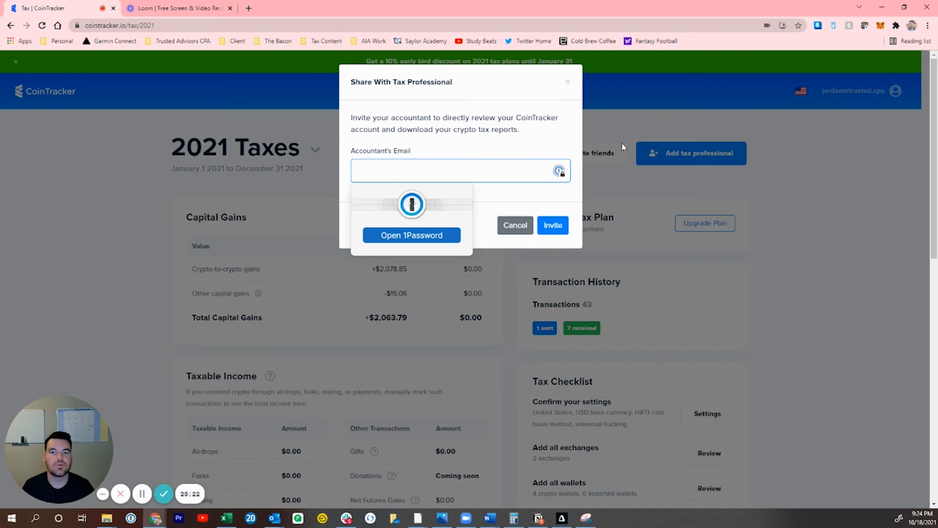
pyautogui.click(568, 81)
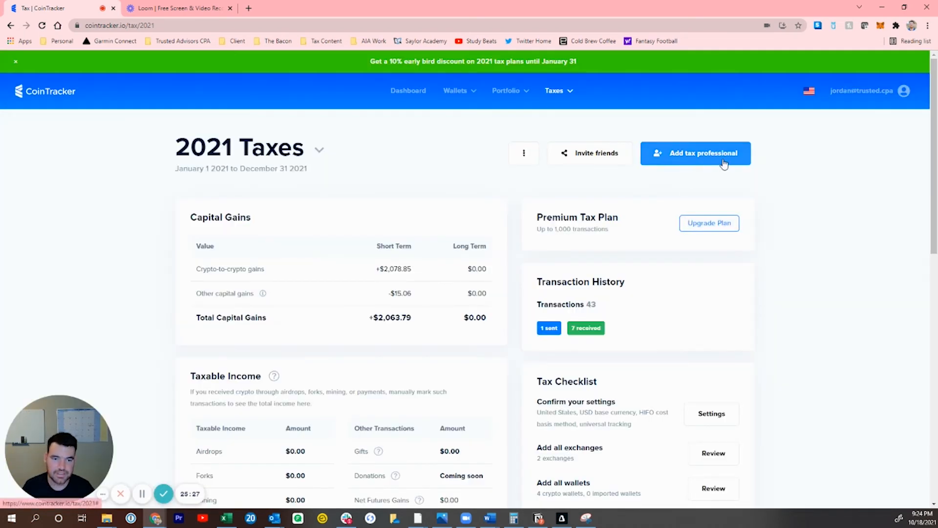
pyautogui.click(524, 153)
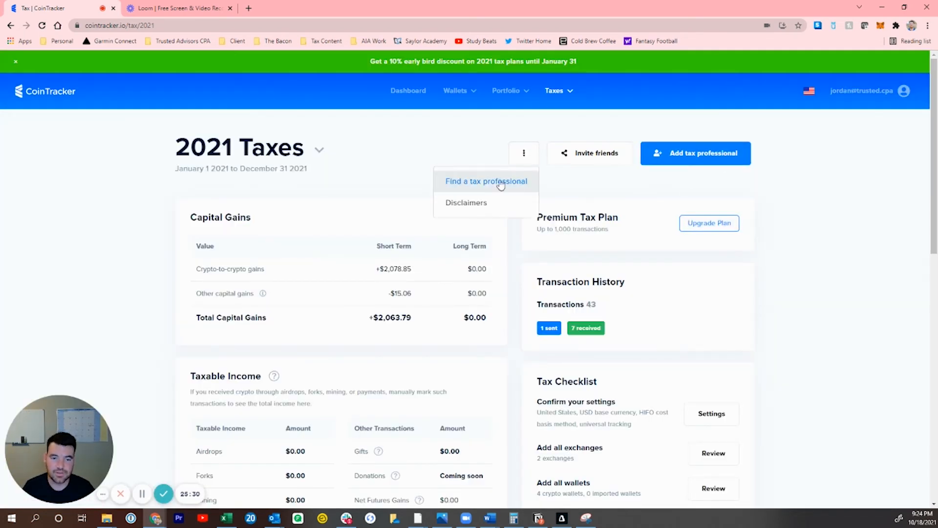
pyautogui.click(495, 146)
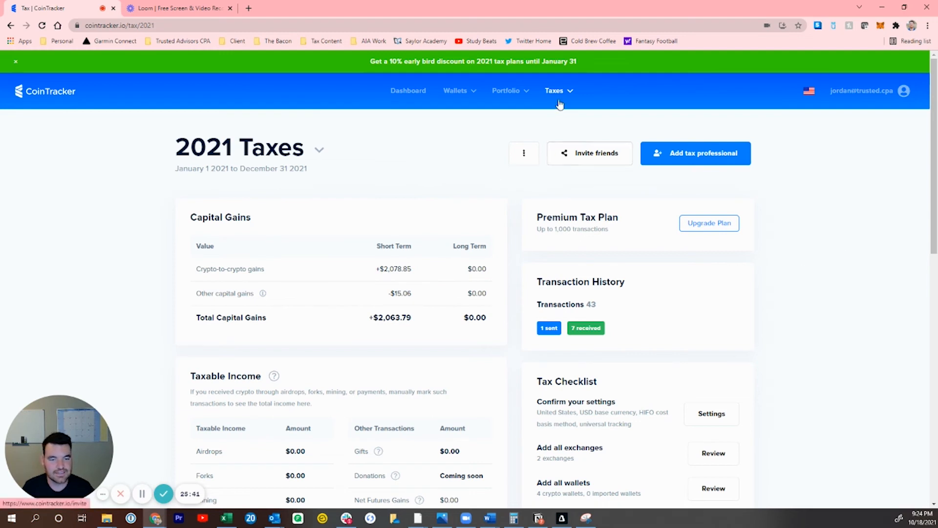
# Step: Open the Tax Preview page and read the instructions for previewing the tax impact of planned transactions
pyautogui.click(559, 92)
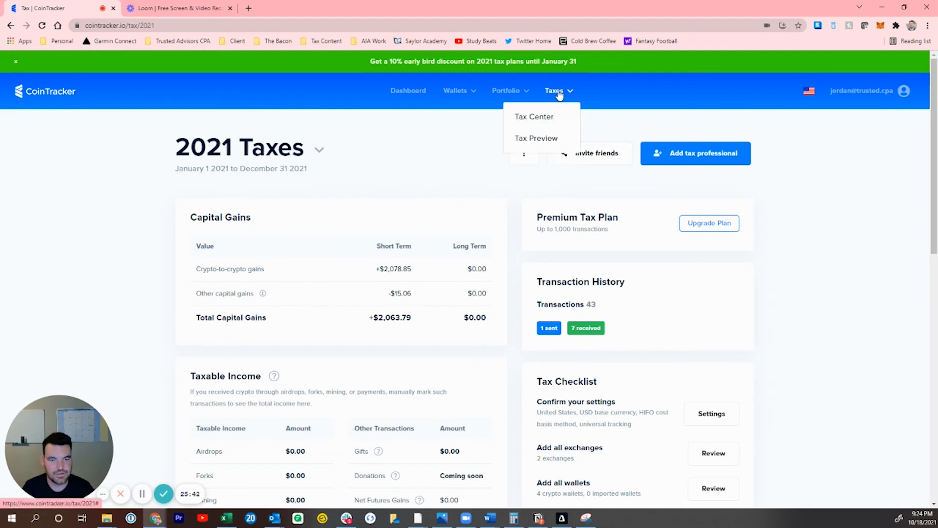
pyautogui.click(543, 138)
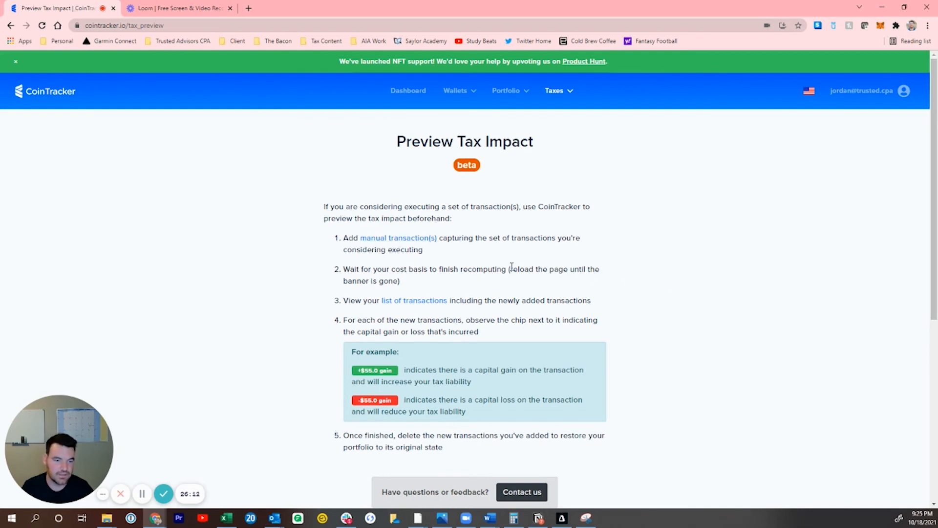
pyautogui.scroll(-1, 597, 317)
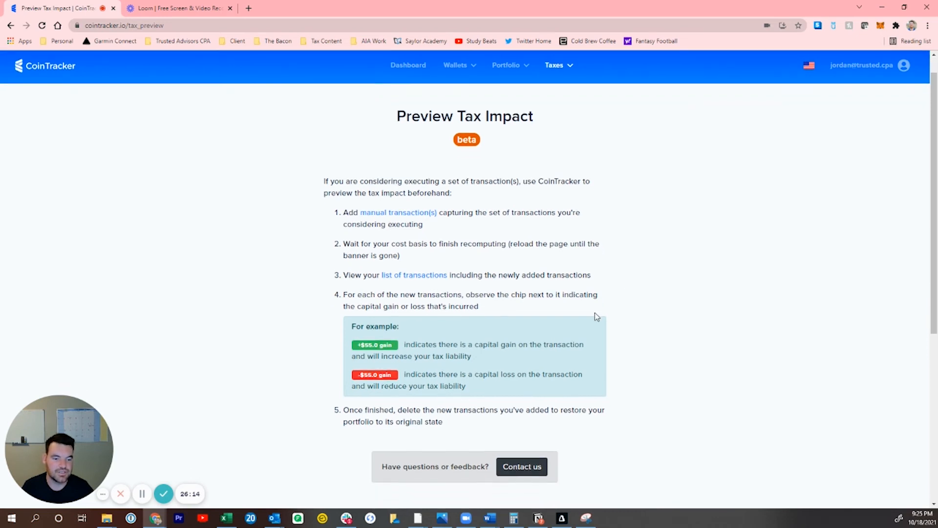
pyautogui.scroll(-1, 596, 313)
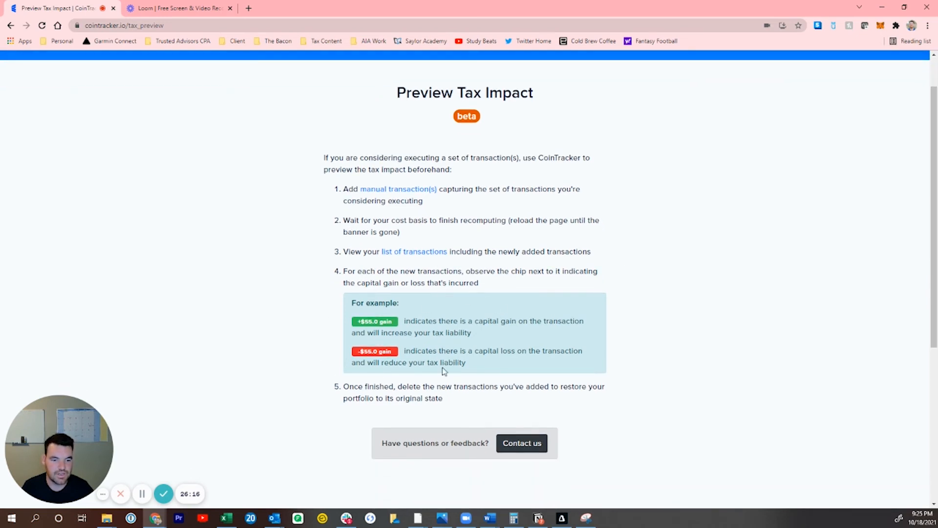
pyautogui.scroll(2, 611, 355)
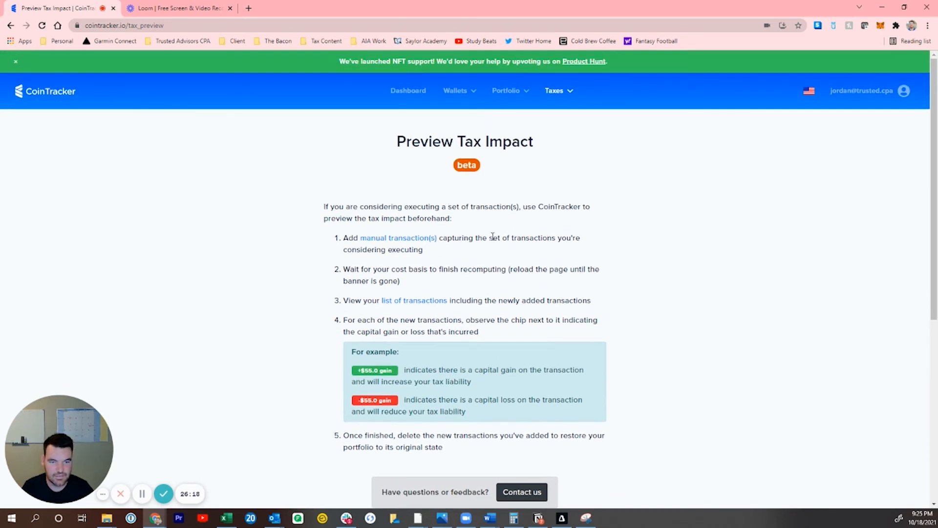
# Step: Open a new manual transaction from the tax preview instructions and enter .5 BTC as the paid amount
pyautogui.click(424, 239)
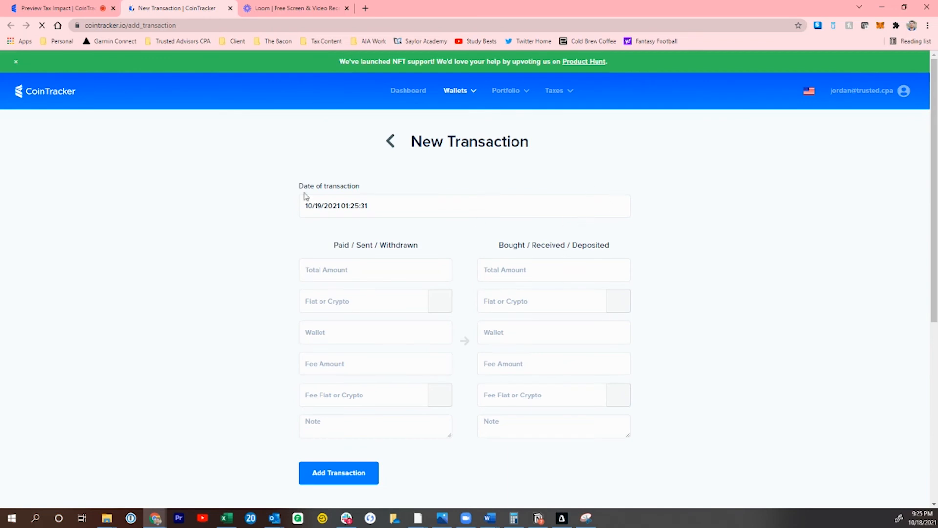
pyautogui.click(358, 270)
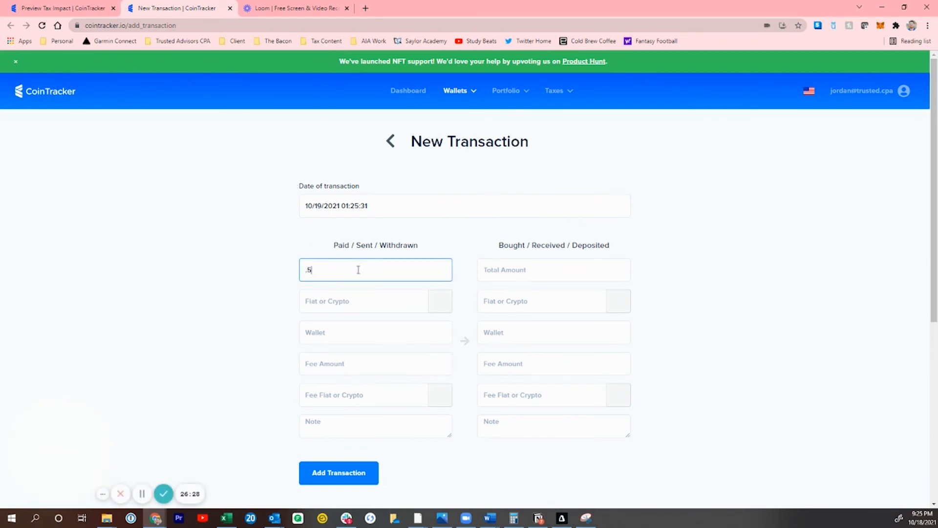
pyautogui.click(381, 298)
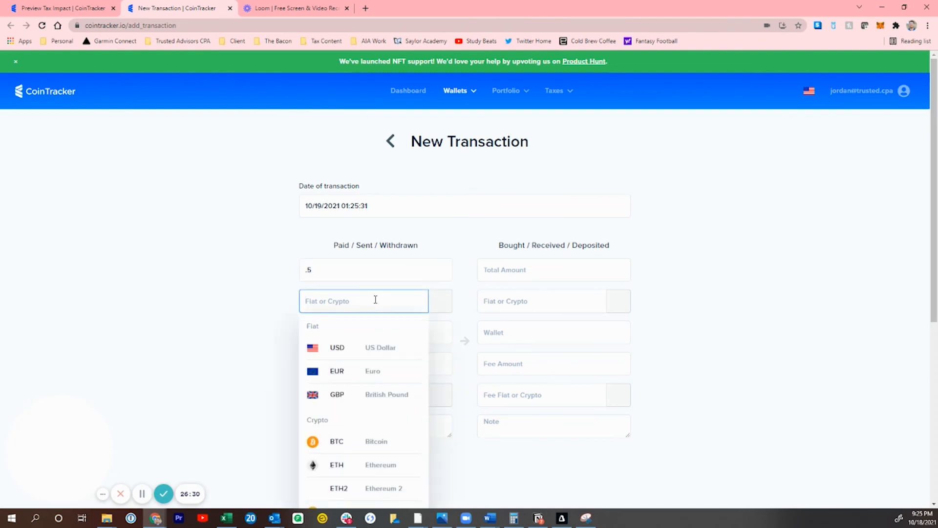
pyautogui.click(358, 445)
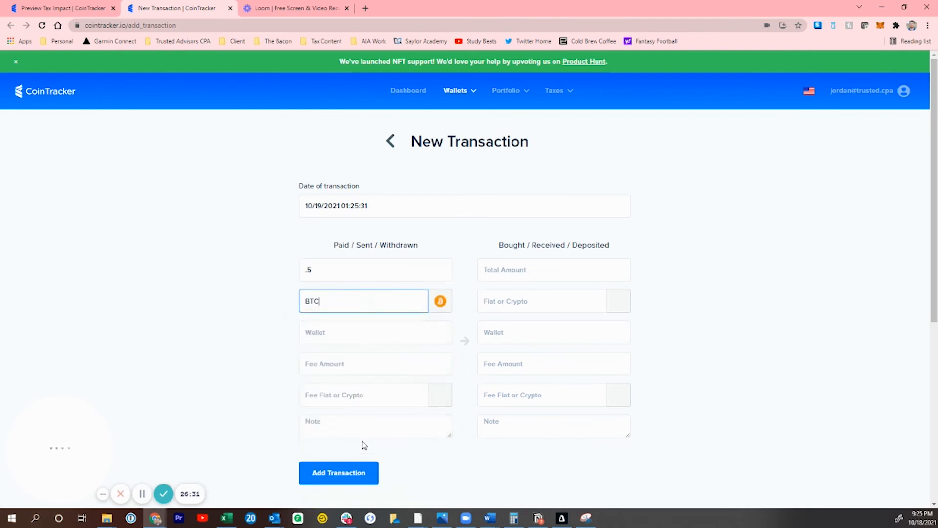
# Step: Set the paid side's wallet to Other Transactions and its fee amount to .01245
pyautogui.click(333, 331)
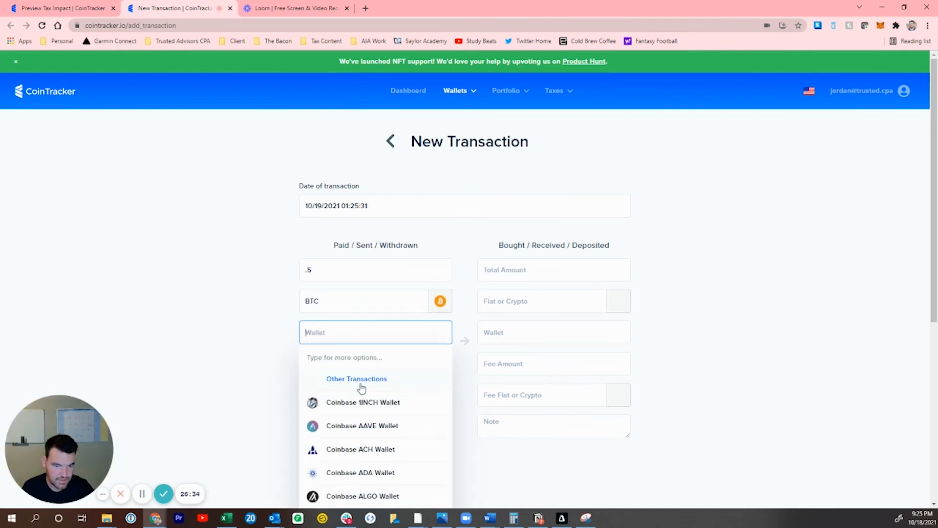
pyautogui.click(361, 380)
pyautogui.click(343, 365)
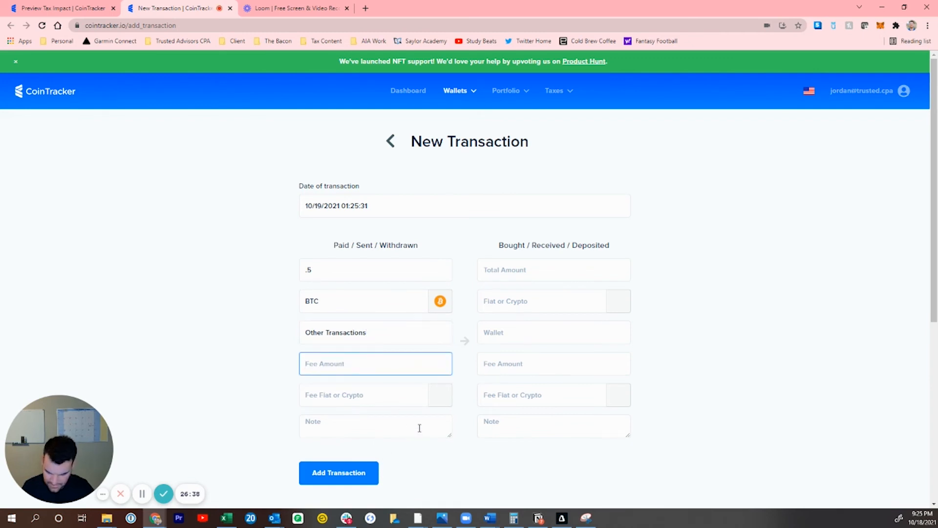
pyautogui.write('.0')
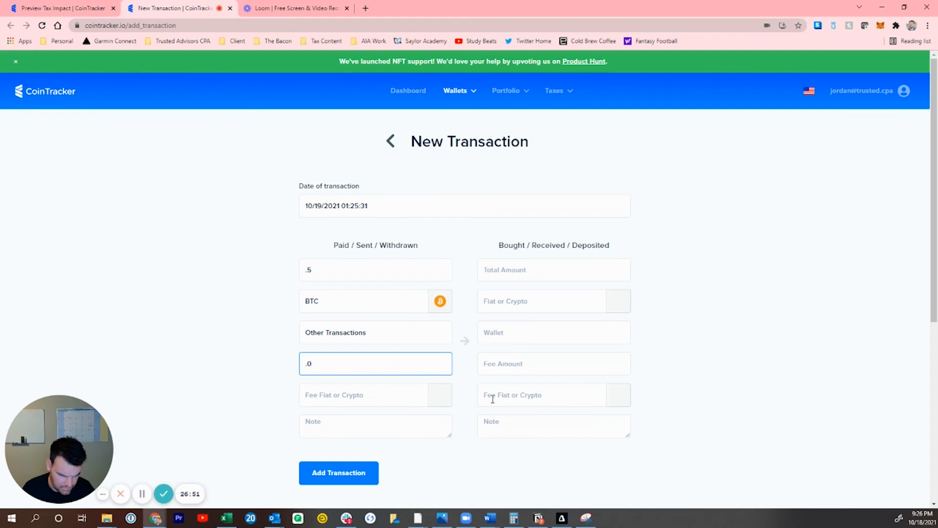
pyautogui.write('1245')
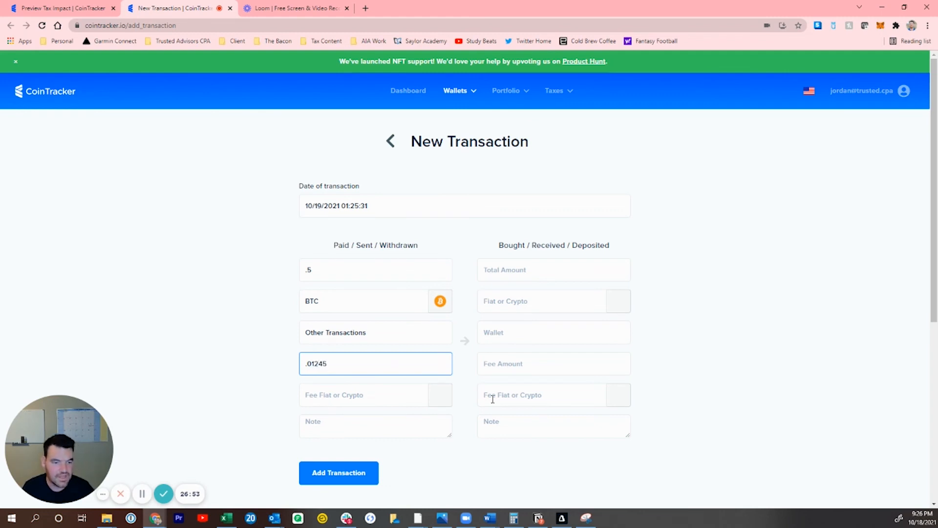
# Step: Set the fee currency on the paid side of the new transaction to BTC
pyautogui.press('Tab')
pyautogui.scroll(-2, 352, 430)
pyautogui.click(354, 435)
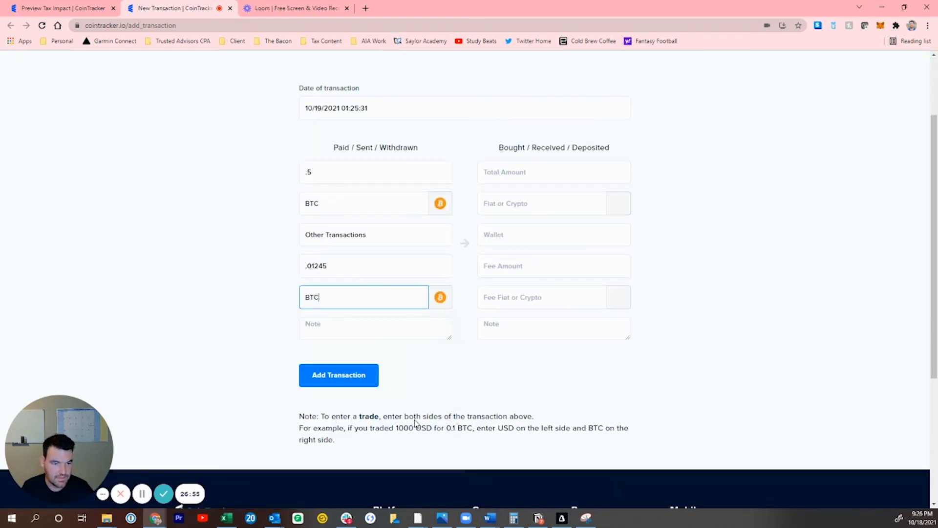
# Step: Enter 30000 USD received into the Other Transactions wallet and add the transaction
pyautogui.click(530, 176)
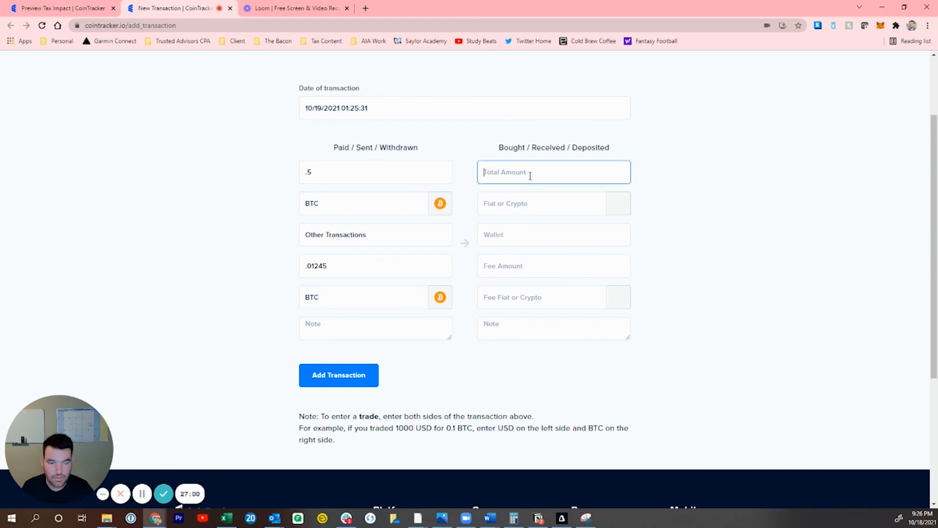
pyautogui.write('30000')
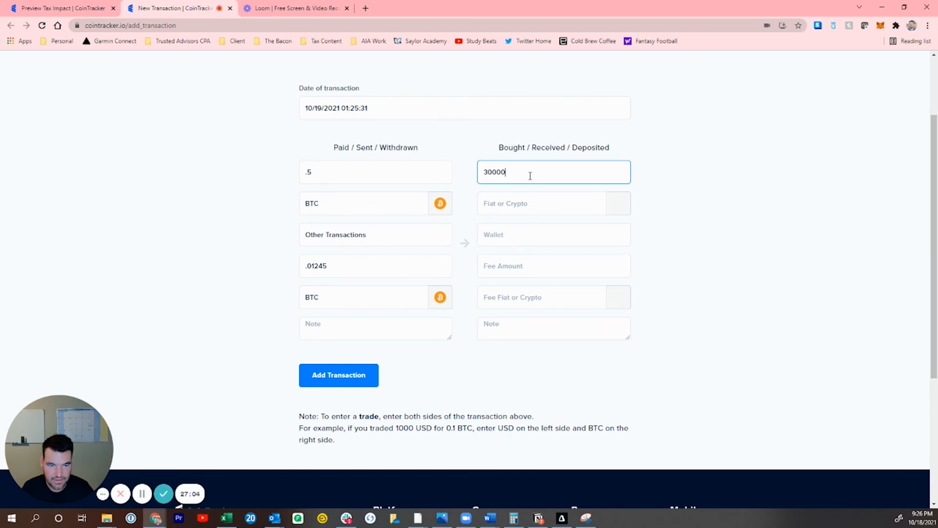
pyautogui.press('Tab')
pyautogui.click(518, 250)
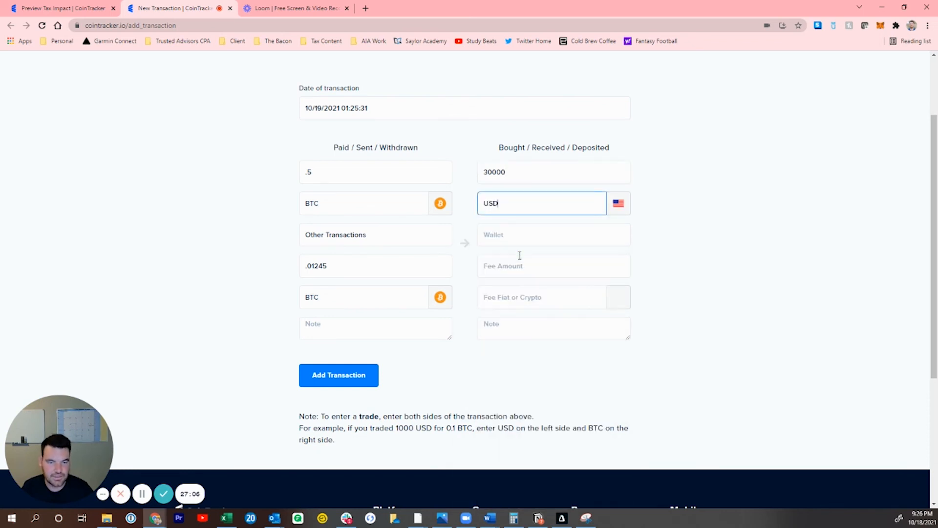
pyautogui.click(517, 237)
pyautogui.click(523, 280)
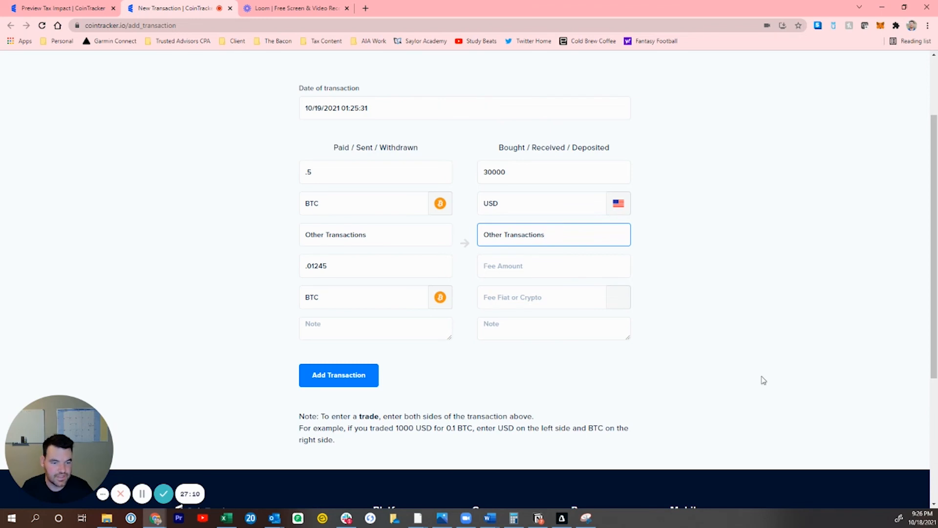
pyautogui.scroll(2, 567, 390)
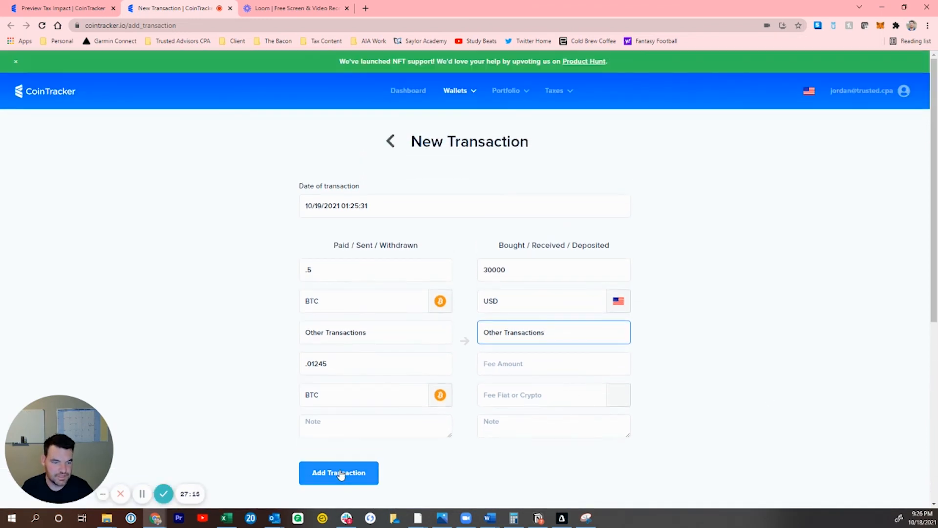
pyautogui.click(341, 474)
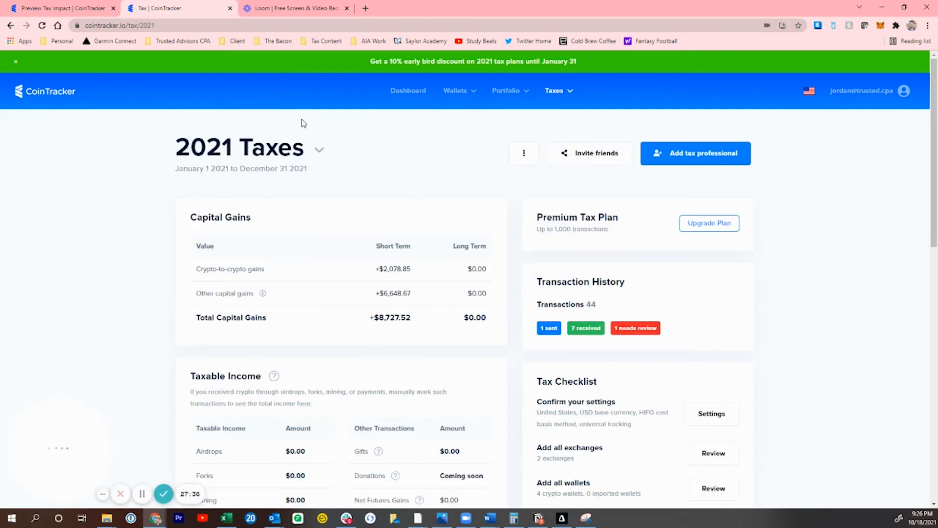
# Step: Check the dashboard, then examine the other and total short-term capital gains on the 2021 tax page
pyautogui.click(406, 90)
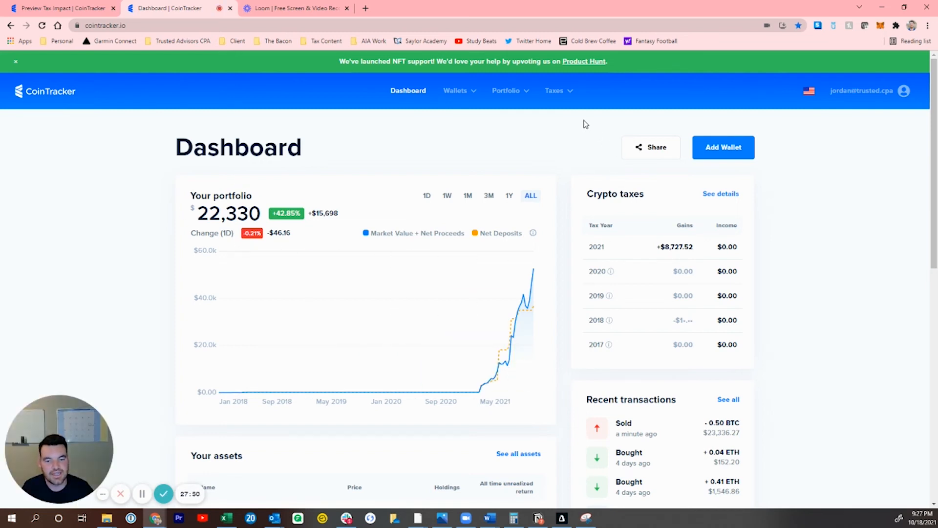
pyautogui.click(562, 91)
pyautogui.click(553, 115)
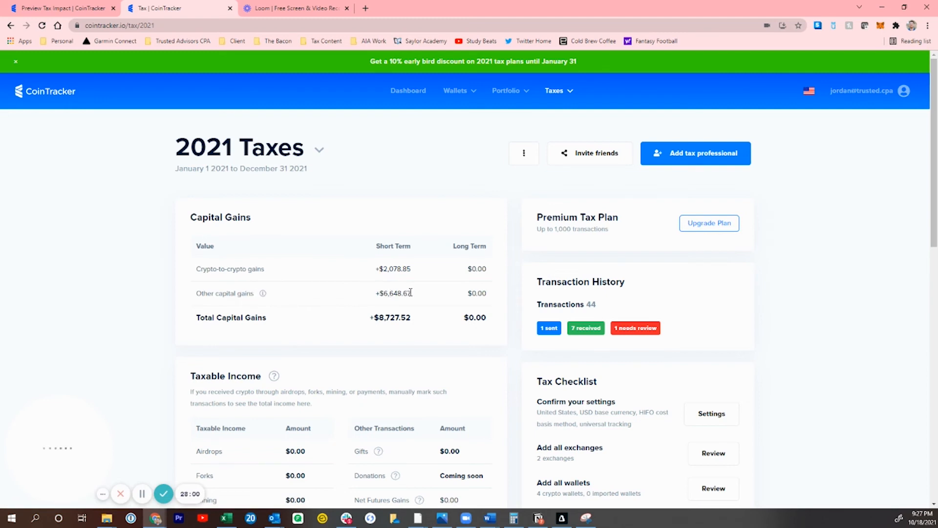
pyautogui.moveTo(411, 292); pyautogui.dragTo(383, 293)
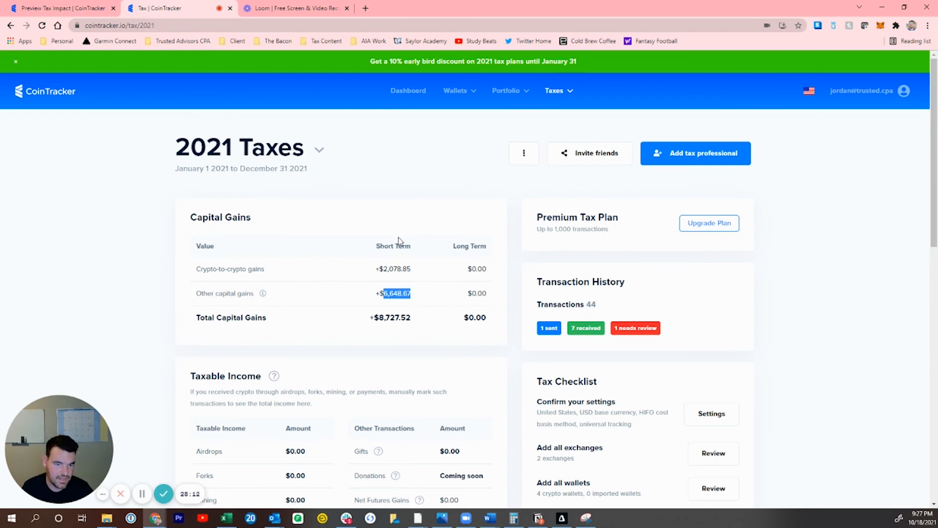
pyautogui.moveTo(413, 319); pyautogui.dragTo(381, 329)
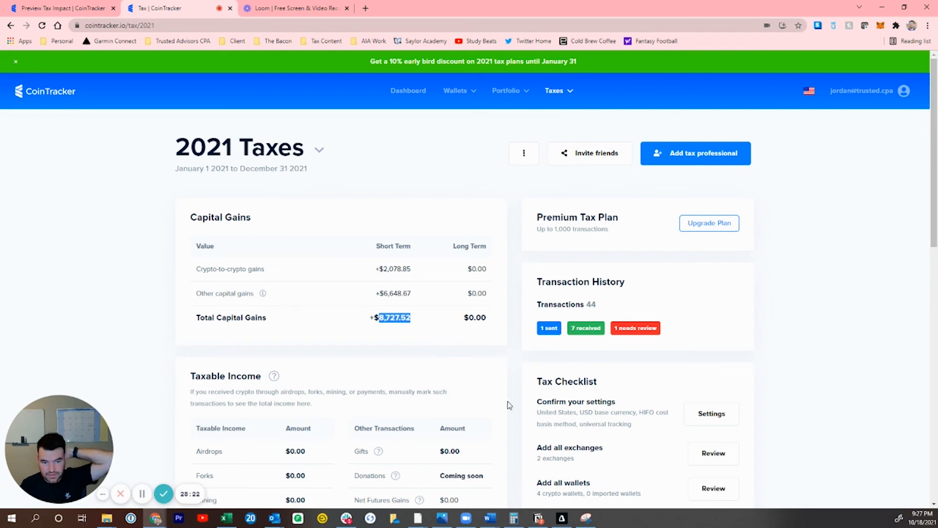
# Step: Open Calculator beside the tax page and copy the total short-term capital gains amount into it
pyautogui.click(514, 518)
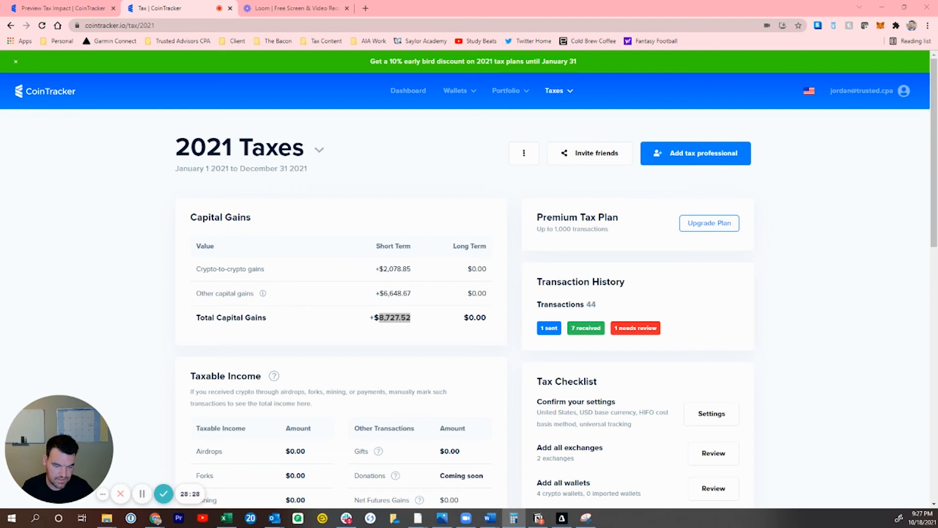
pyautogui.moveTo(748, 526); pyautogui.dragTo(646, 122)
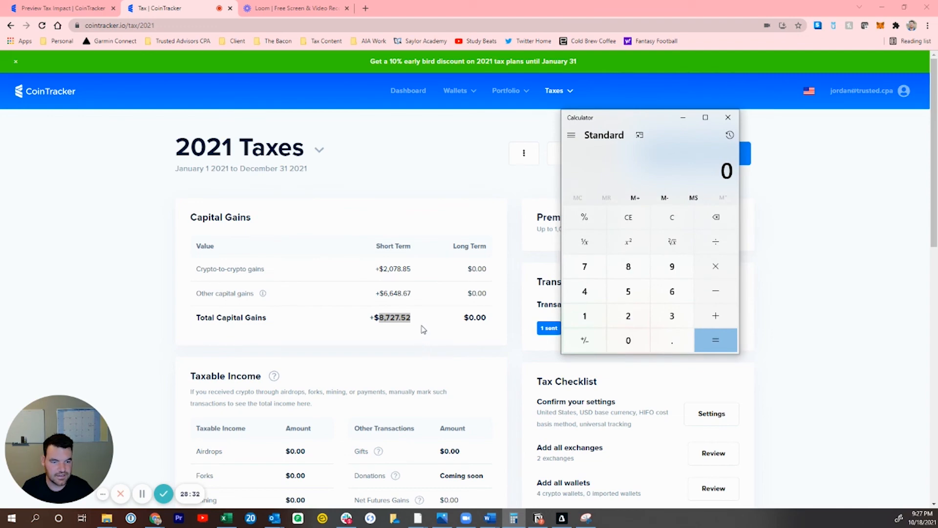
pyautogui.rightClick(404, 325)
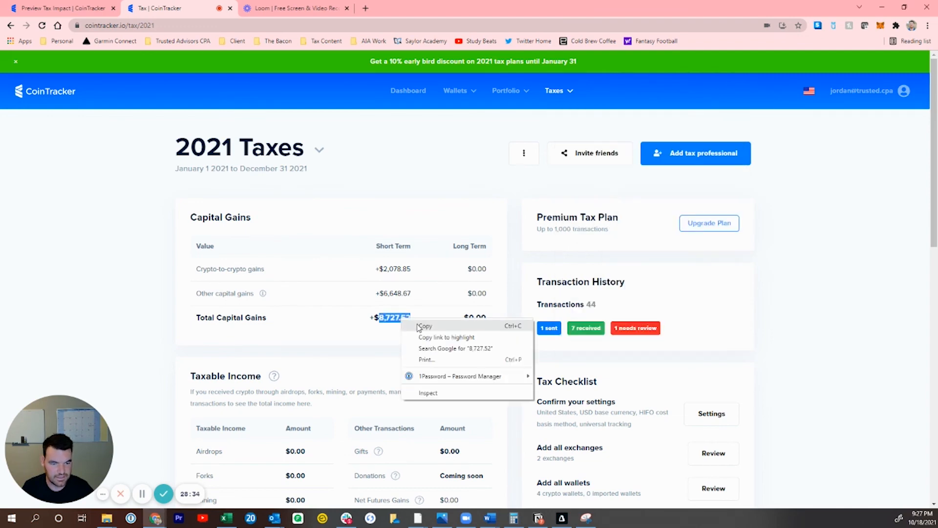
pyautogui.click(422, 325)
pyautogui.hotkey('alt', 'Tab')
pyautogui.hotkey('ctrl', 'v')
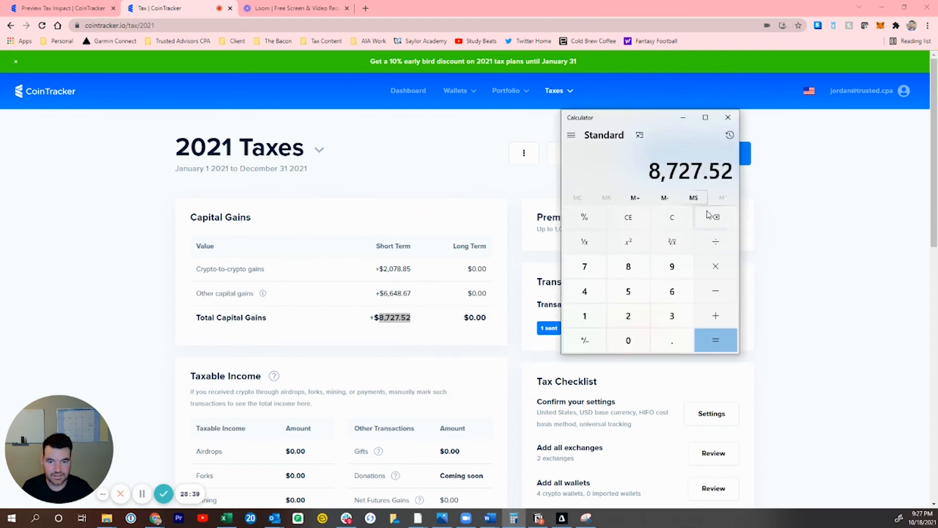
# Step: Multiply the copied capital gains by .24 to estimate the tax
pyautogui.click(715, 268)
pyautogui.write('.24')
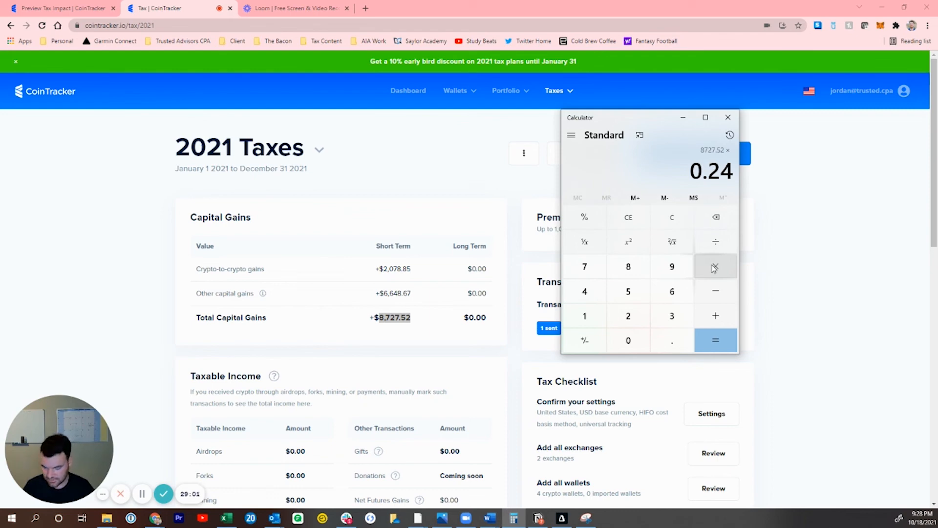
pyautogui.press('Return')
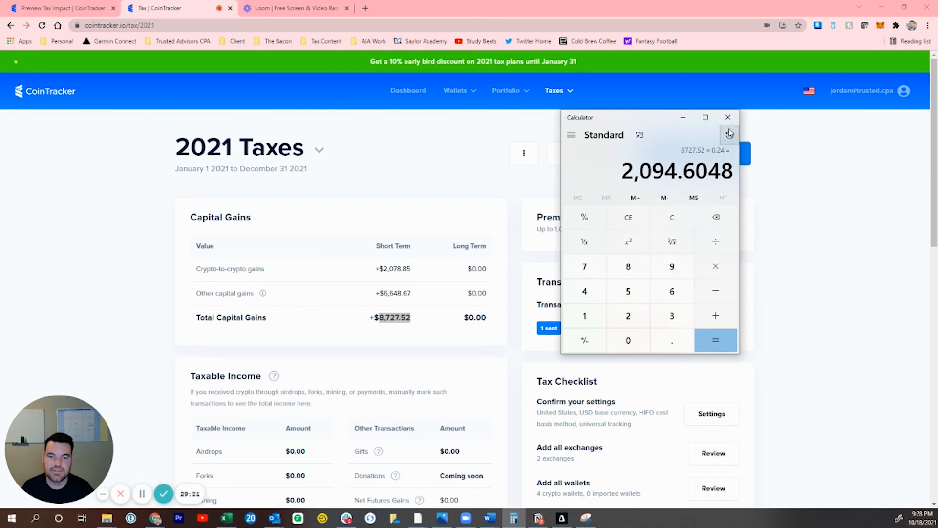
# Step: Put Calculator away and delete the manual 0.5 BTC sale from the CoinTracker transactions list
pyautogui.click(683, 120)
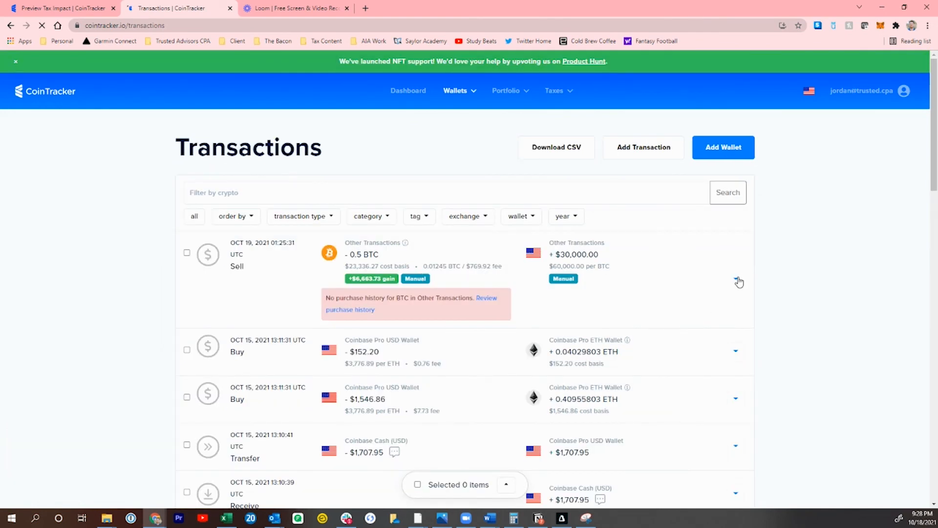
pyautogui.click(736, 280)
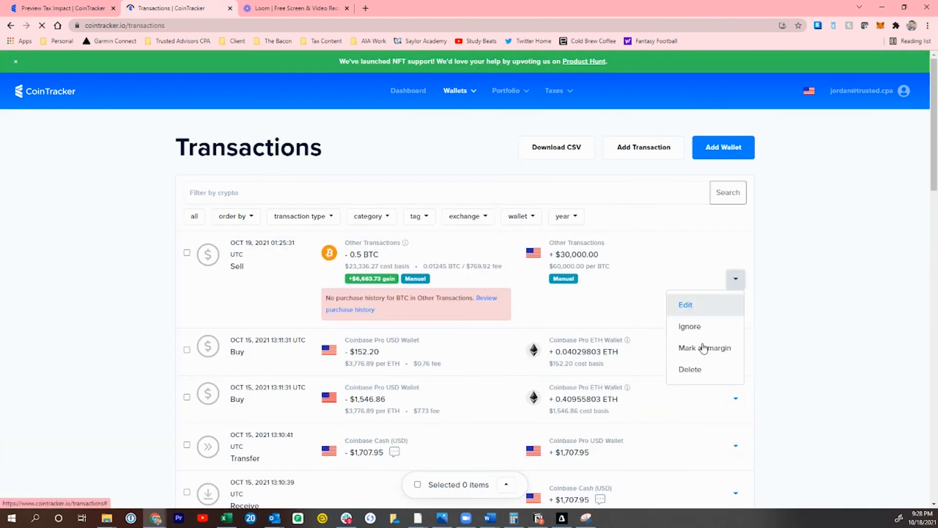
pyautogui.click(695, 370)
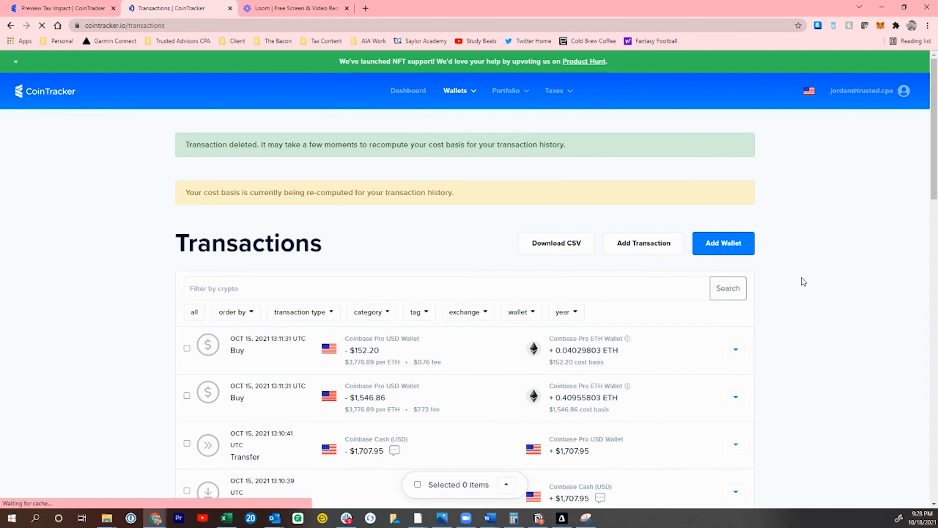